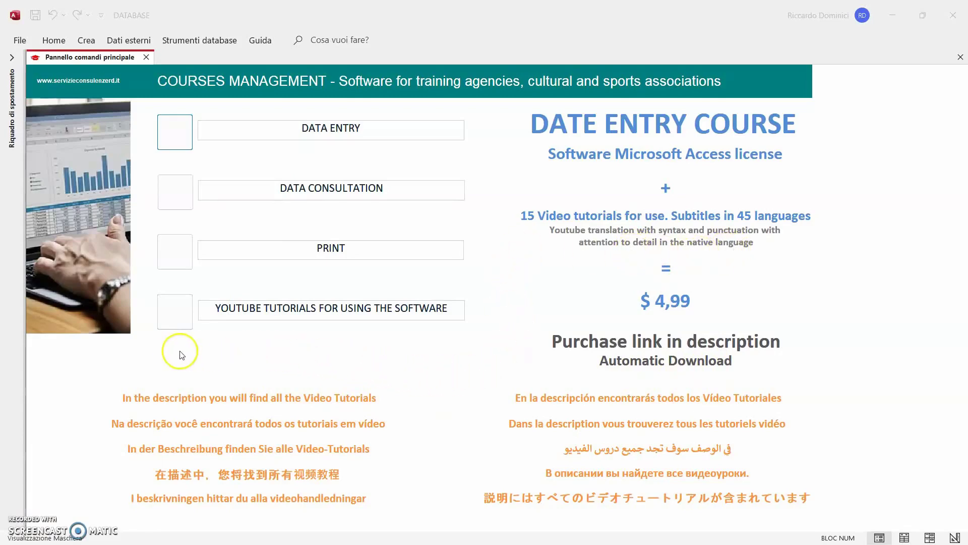
# Browse the list of all Access objects in the database, then collapse it again.
pyautogui.moveTo(22, 353); pyautogui.dragTo(169, 356)
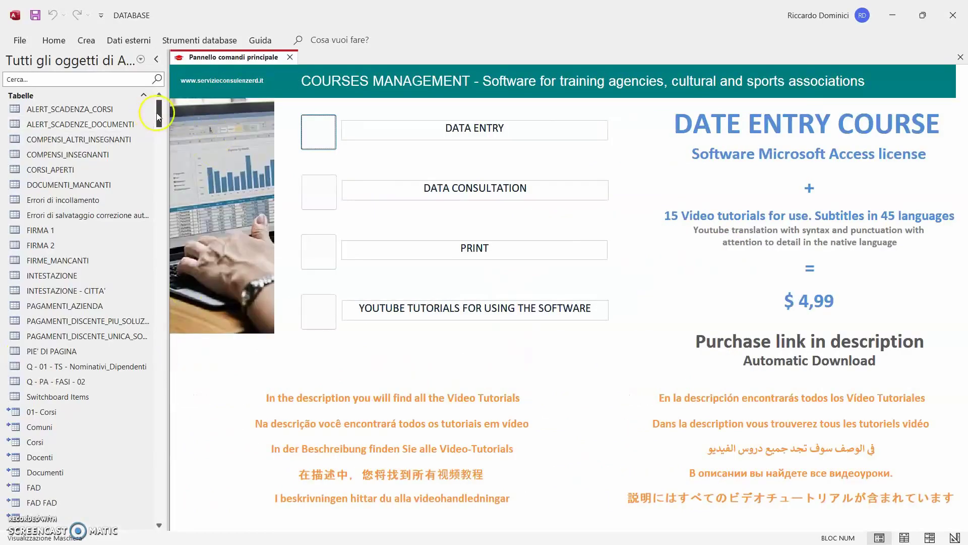
pyautogui.moveTo(159, 115); pyautogui.dragTo(159, 90)
pyautogui.click(156, 59)
# Check the protection settings of the Courses Database project properties in the Visual Basic editor, then return to the database.
pyautogui.click(199, 47)
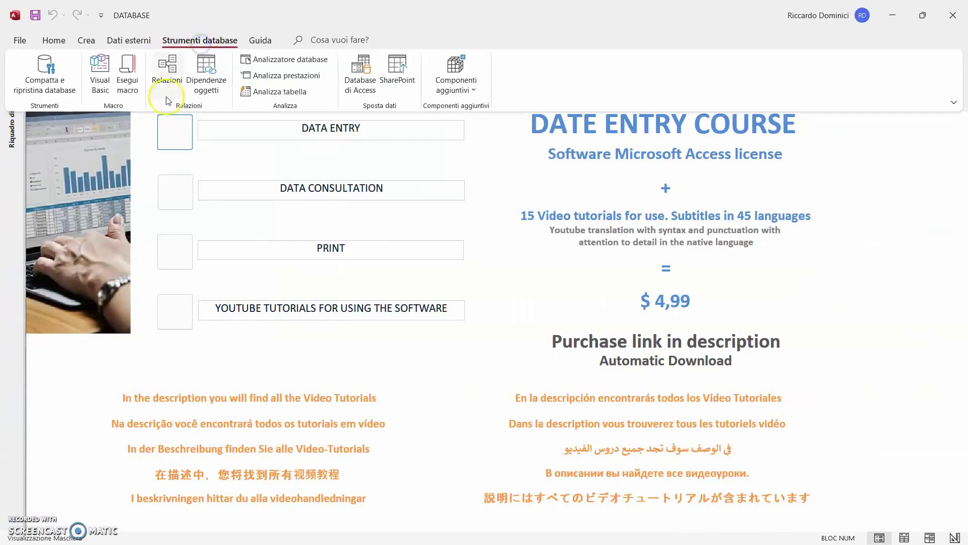
pyautogui.click(97, 78)
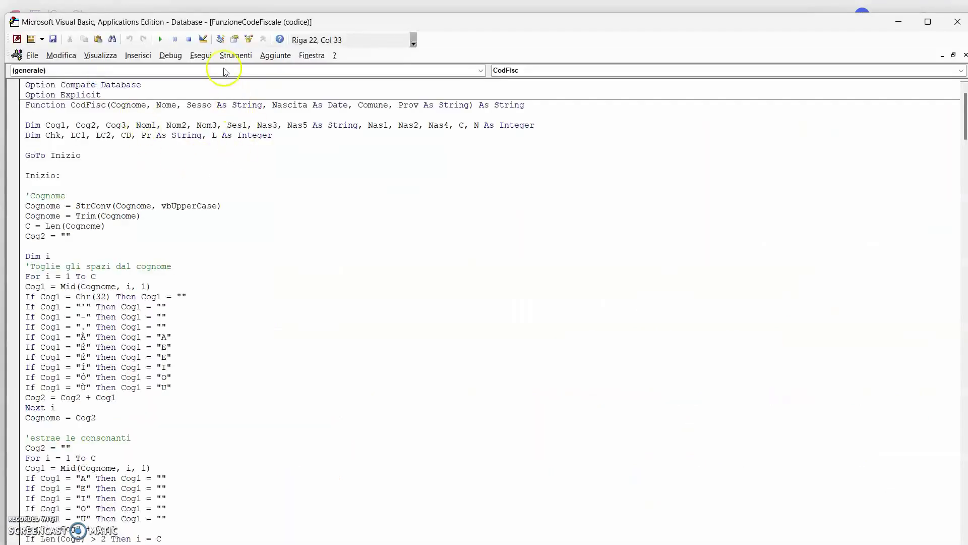
pyautogui.click(236, 55)
pyautogui.click(257, 111)
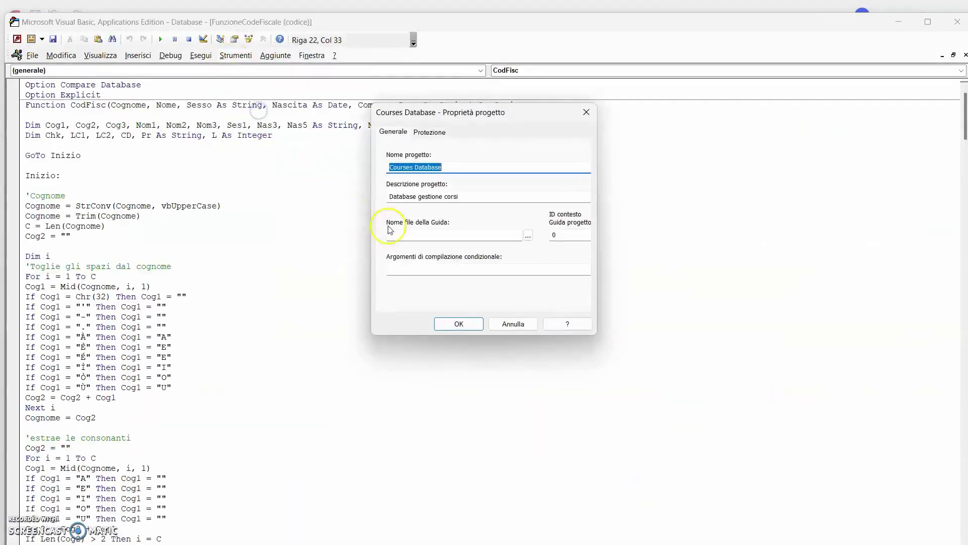
pyautogui.click(429, 132)
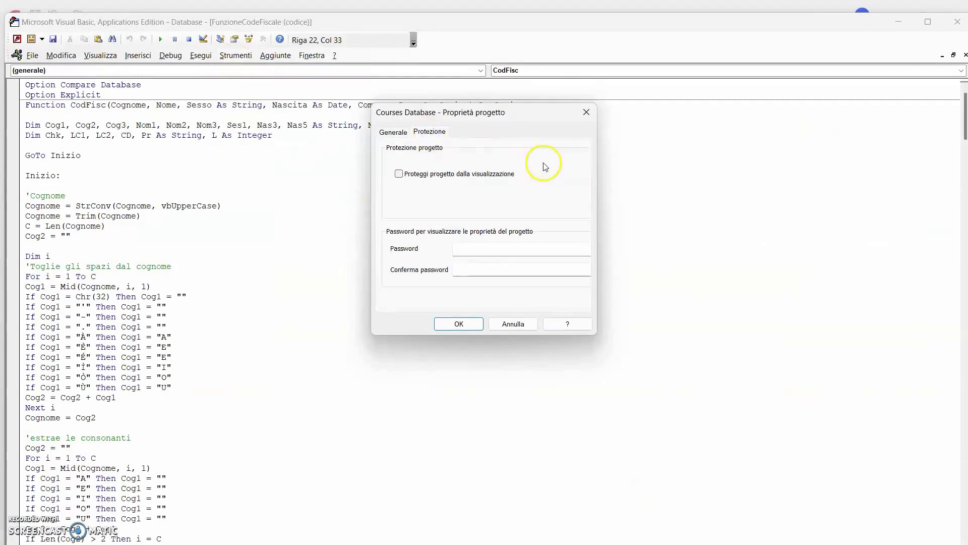
pyautogui.click(462, 325)
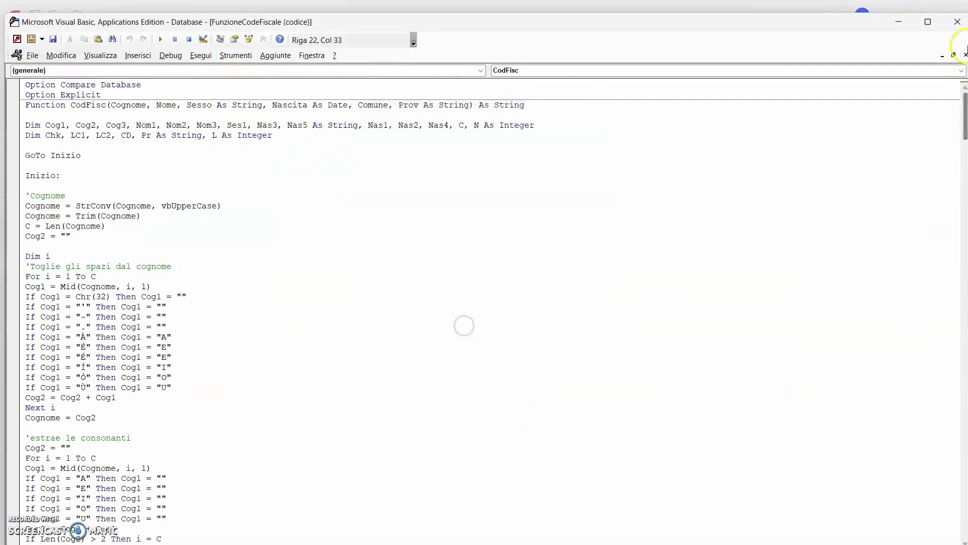
pyautogui.click(957, 21)
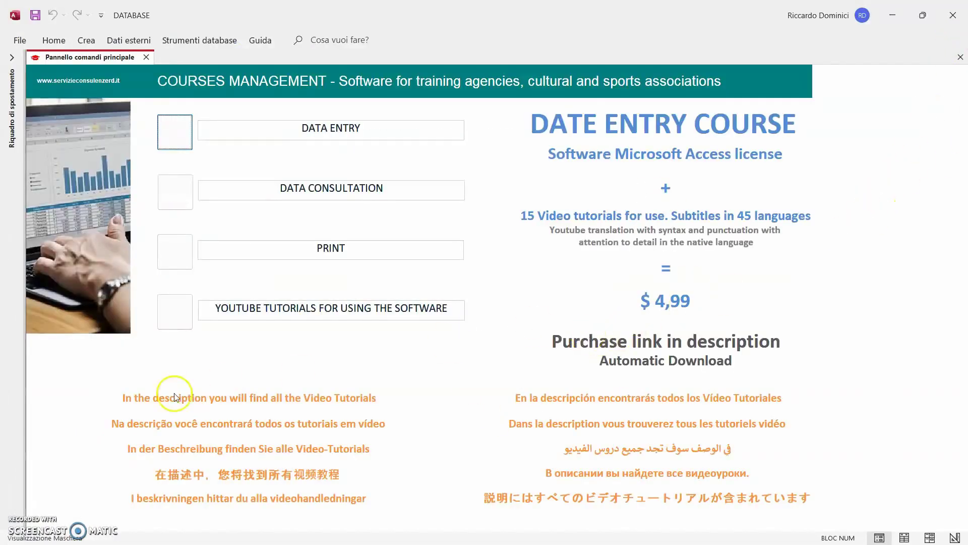
# Open the YouTube tutorial on entry of course type and payment methods and review its subtitle languages, then return to the main panel.
pyautogui.click(174, 316)
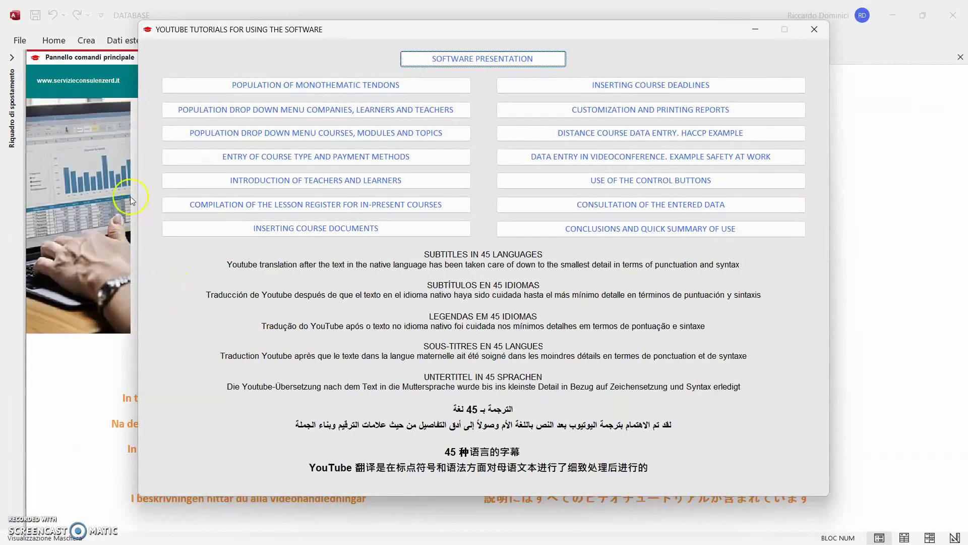
pyautogui.click(197, 156)
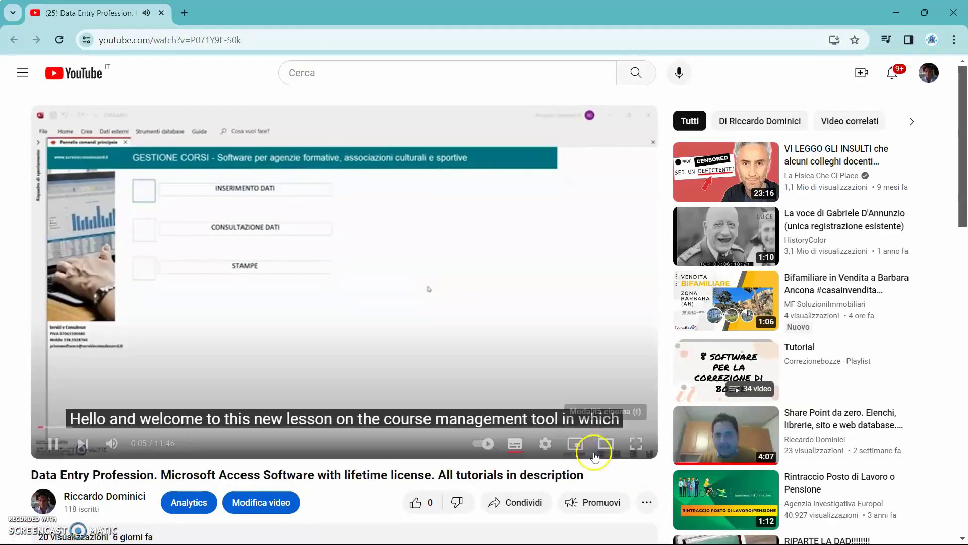
pyautogui.click(544, 443)
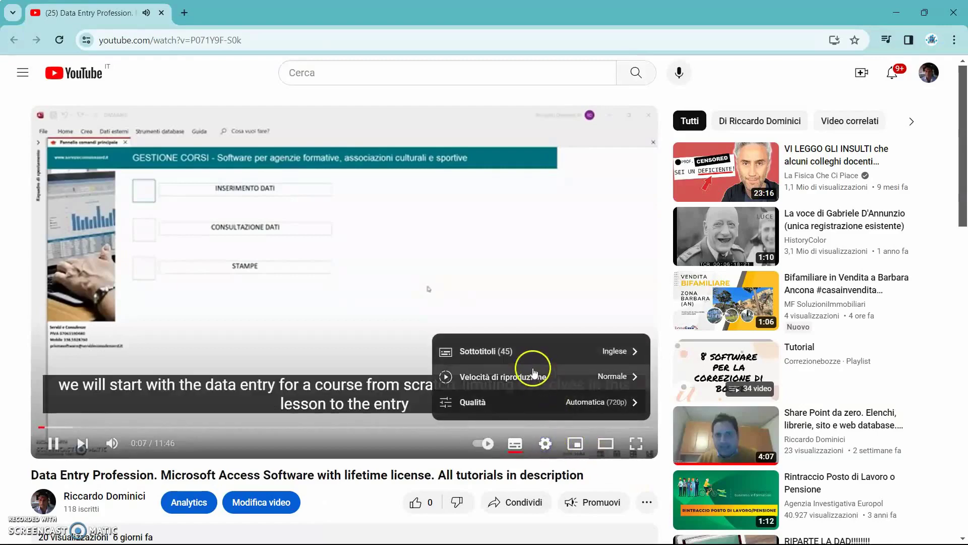
pyautogui.click(532, 353)
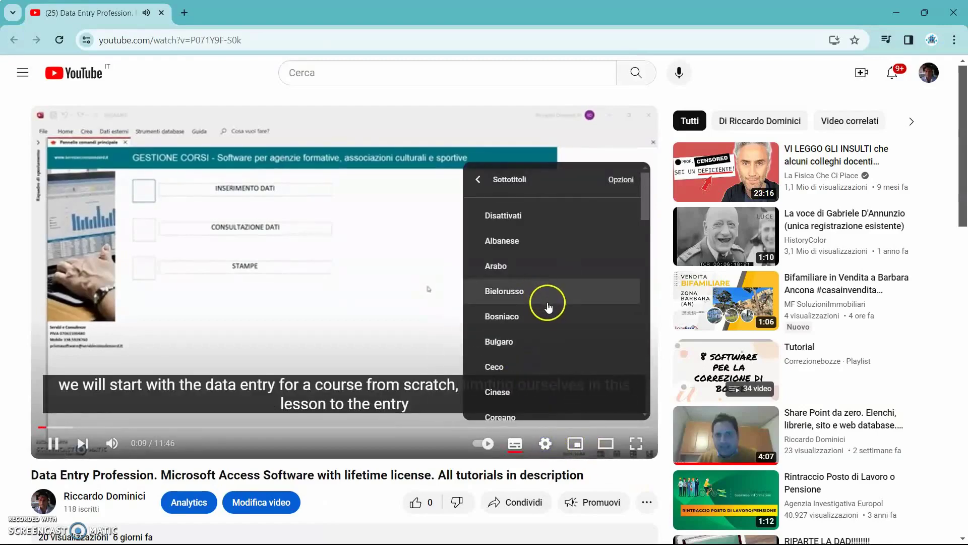
pyautogui.scroll(-6, 549, 309)
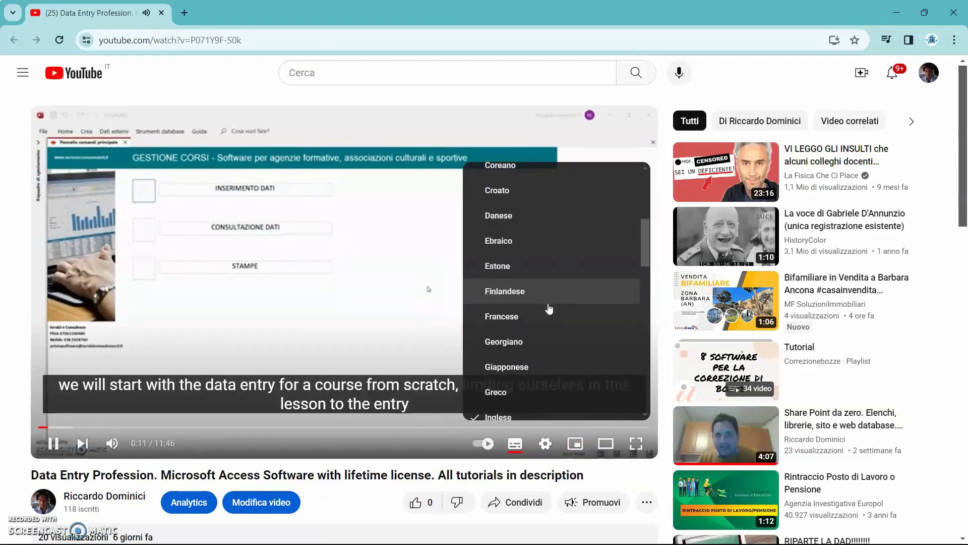
pyautogui.scroll(-4, 549, 308)
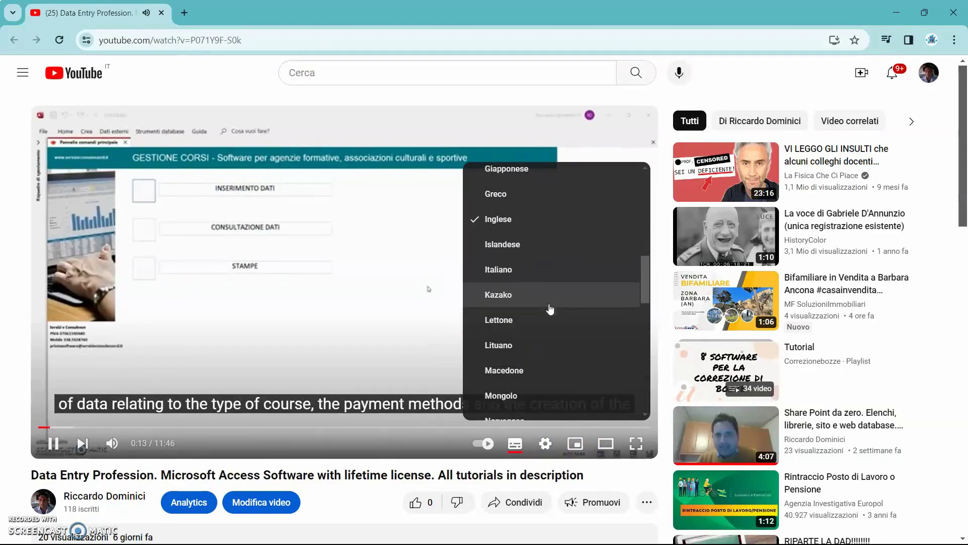
pyautogui.scroll(-5, 550, 309)
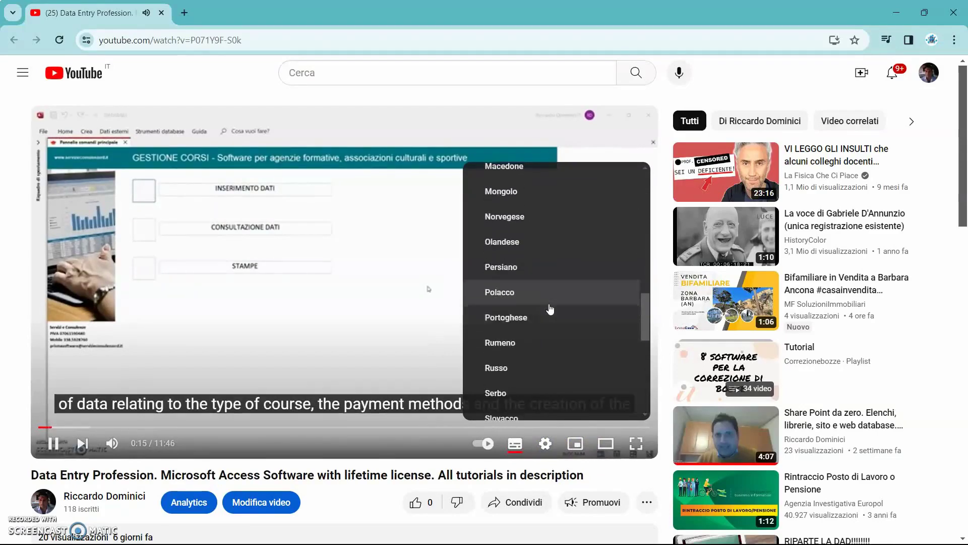
pyautogui.scroll(-2, 550, 308)
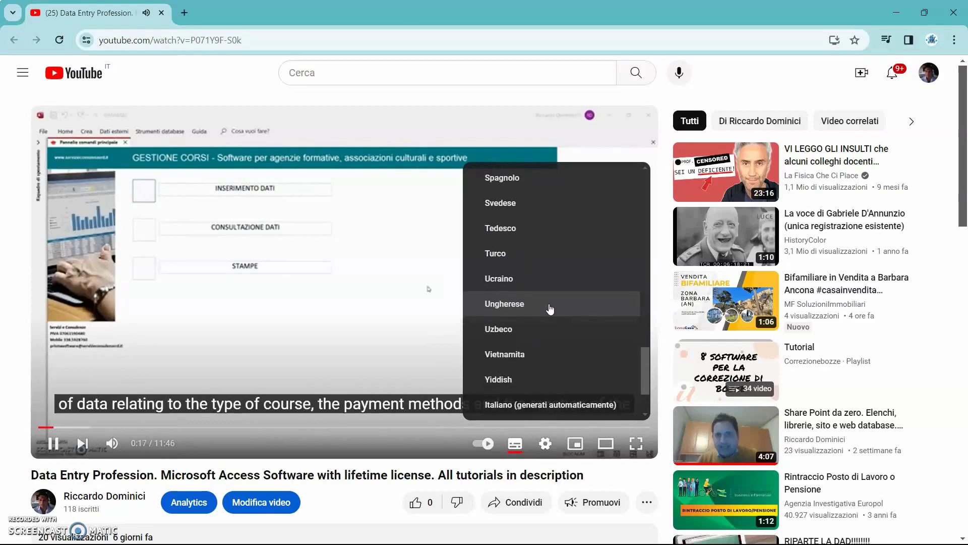
pyautogui.scroll(-1, 550, 308)
pyautogui.click(425, 345)
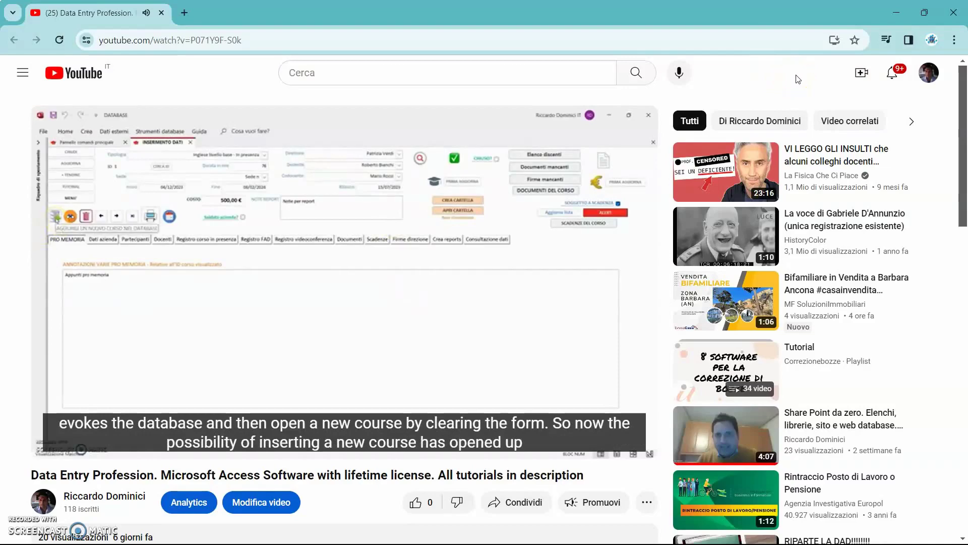
pyautogui.click(955, 14)
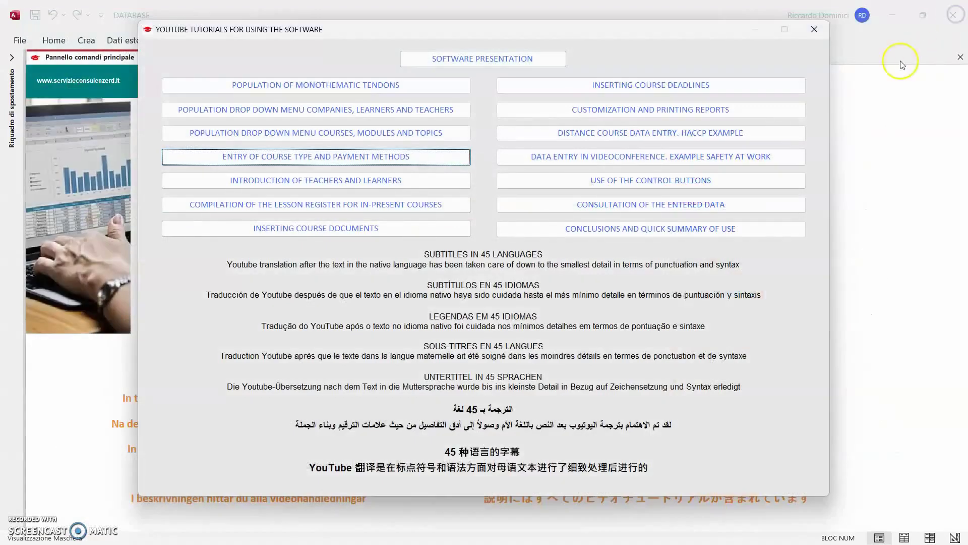
pyautogui.click(816, 29)
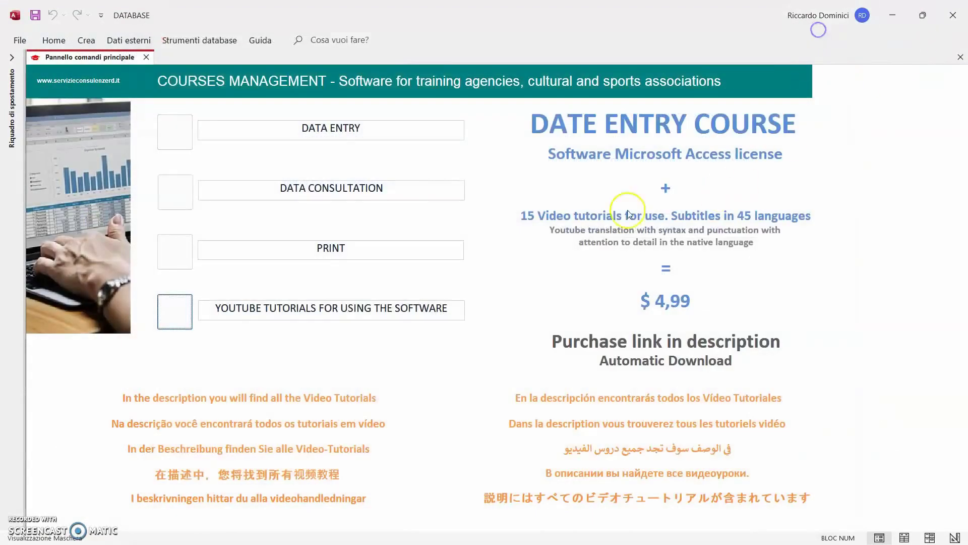
# Open the data entry form and read the currency-change instructions in edit.txt in Notepad.
pyautogui.click(172, 133)
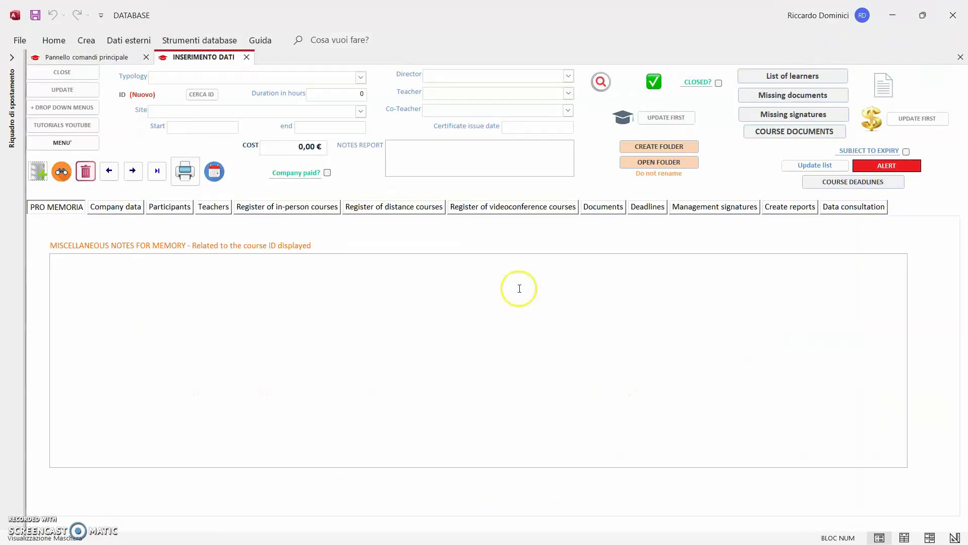
pyautogui.click(762, 532)
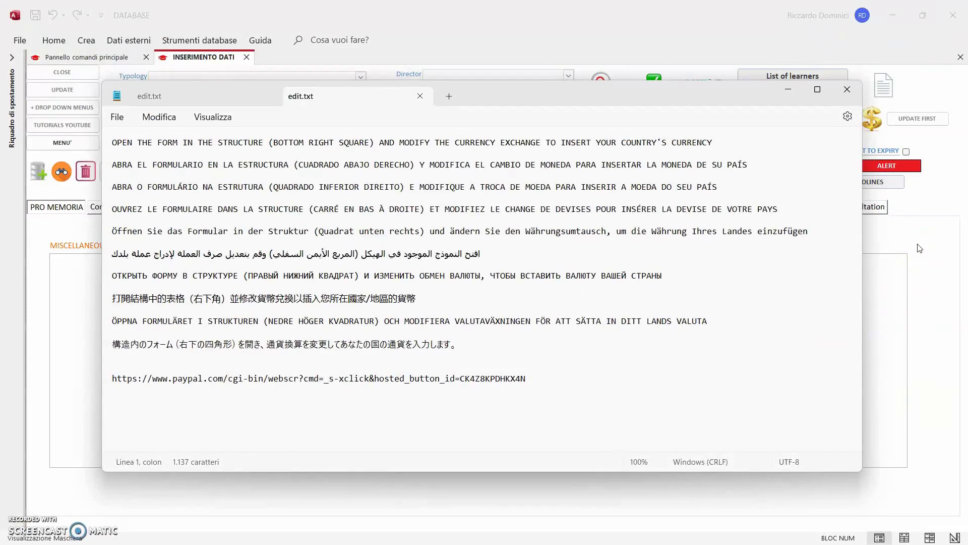
pyautogui.click(847, 90)
# Examine the course's company data and participants sections, including the additional data form for HACCP courses.
pyautogui.click(115, 207)
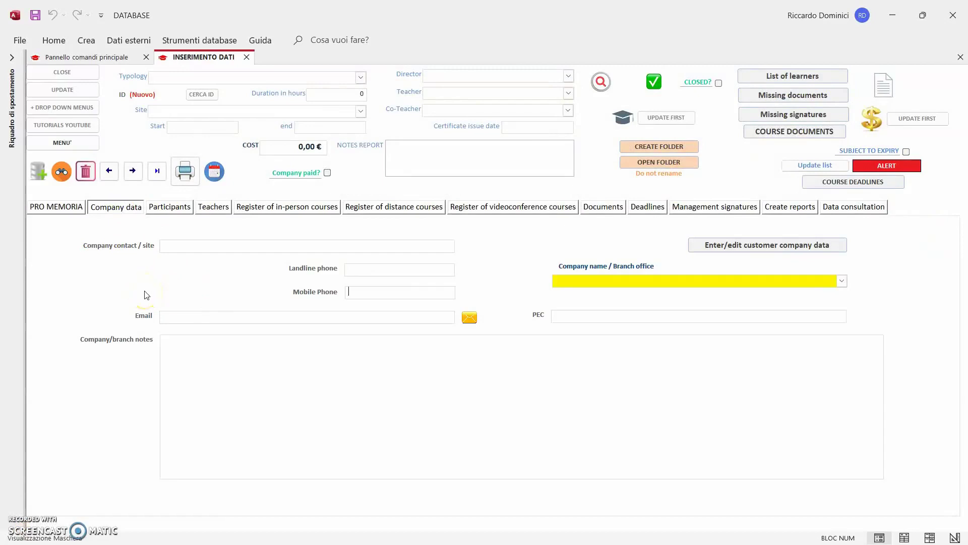
pyautogui.click(171, 208)
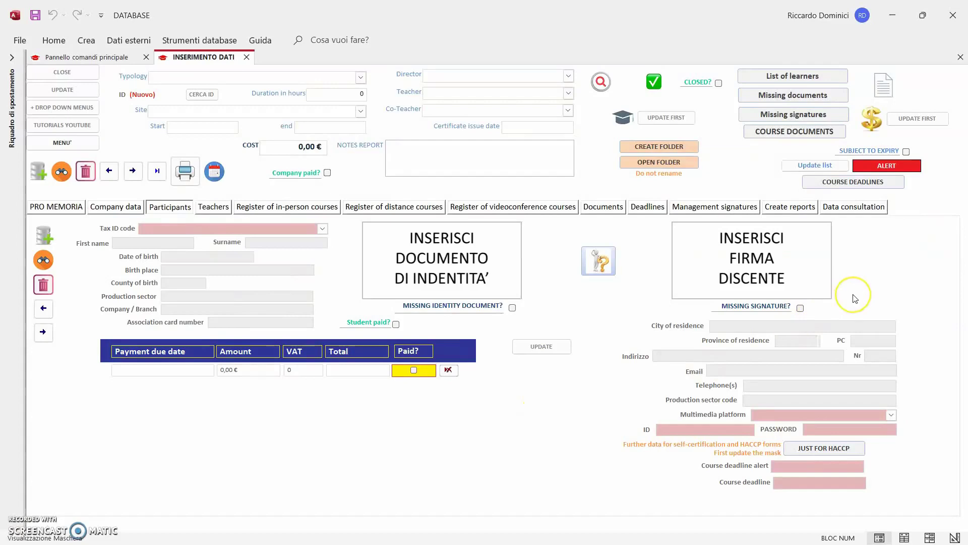
pyautogui.click(855, 450)
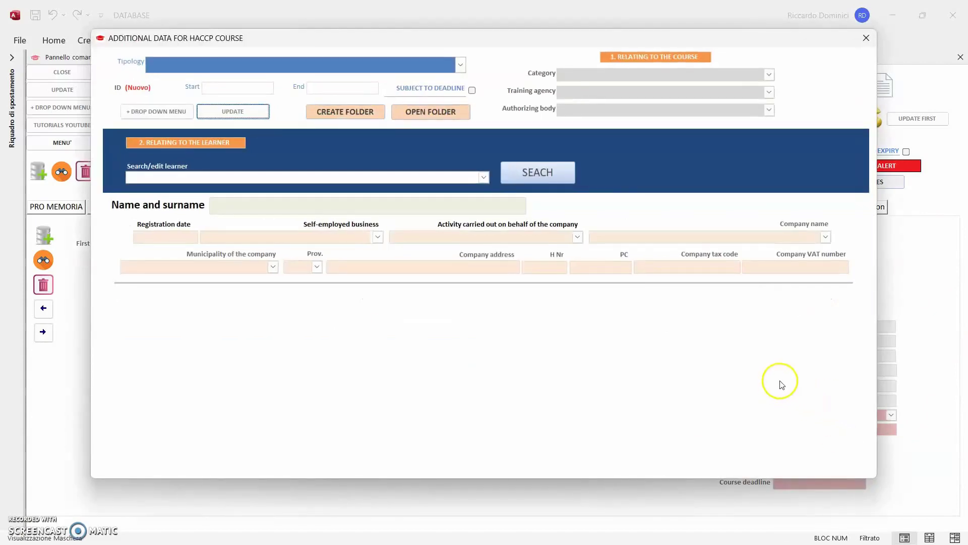
pyautogui.click(867, 40)
# Examine the teachers section and the registers for in-person, distance and videoconference courses.
pyautogui.click(218, 206)
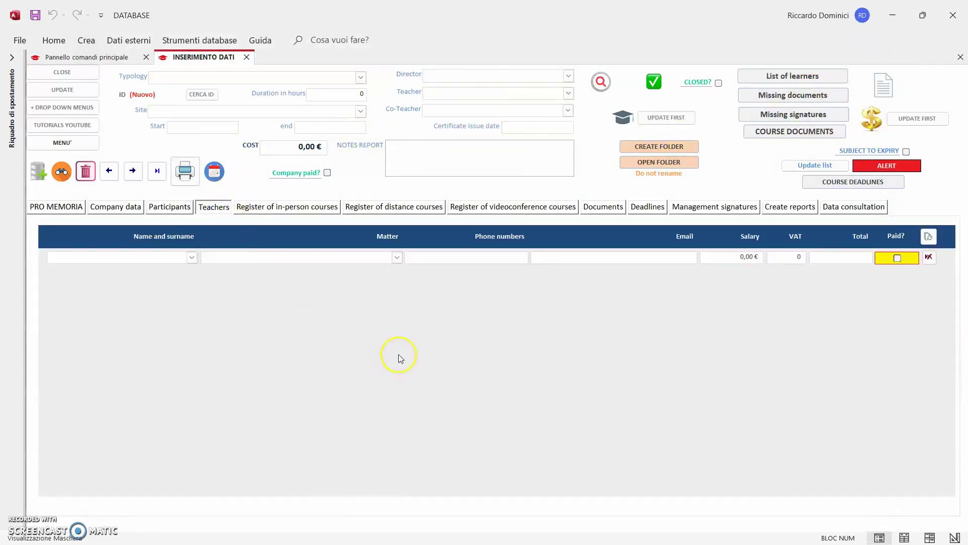
pyautogui.click(303, 206)
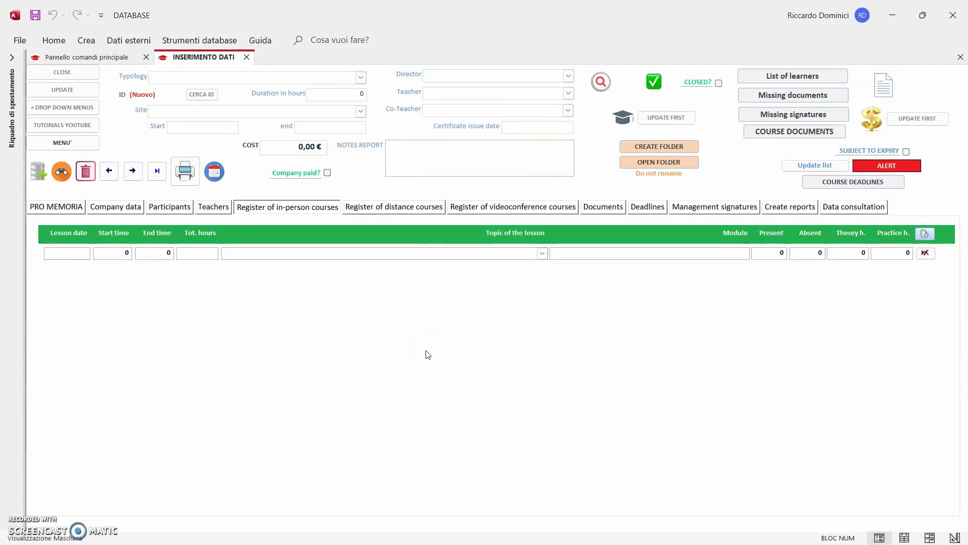
pyautogui.click(414, 207)
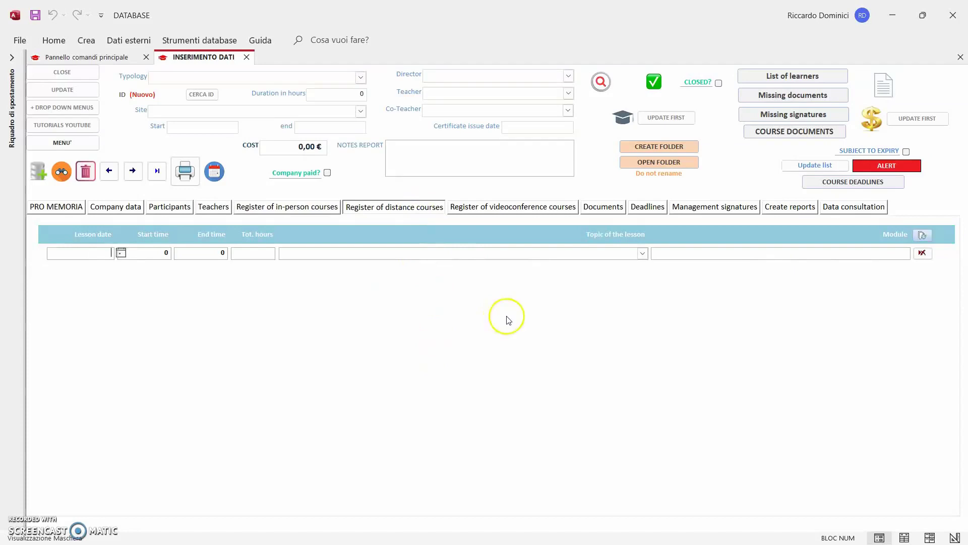
pyautogui.click(547, 212)
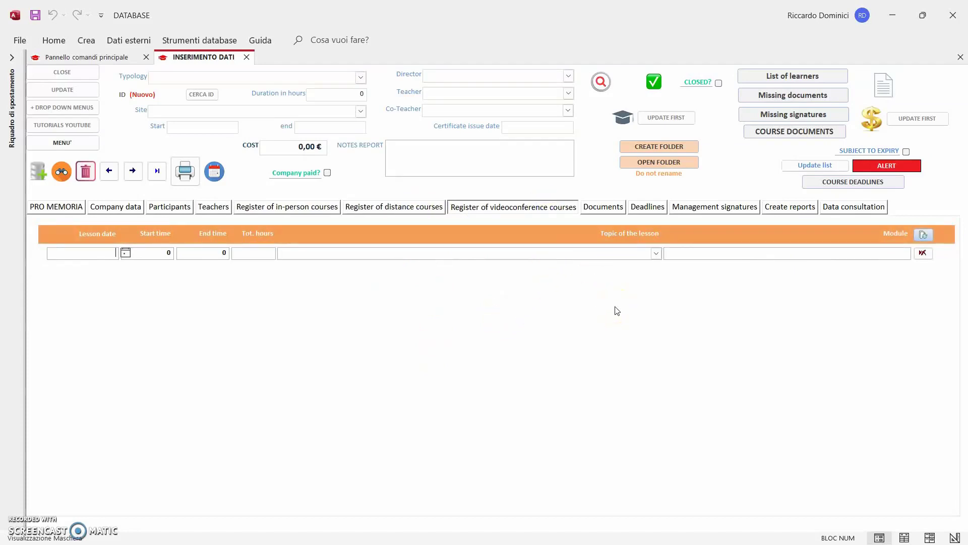
# Examine the course's documents, deadlines, management signatures, report creation and data consultation sections.
pyautogui.click(608, 207)
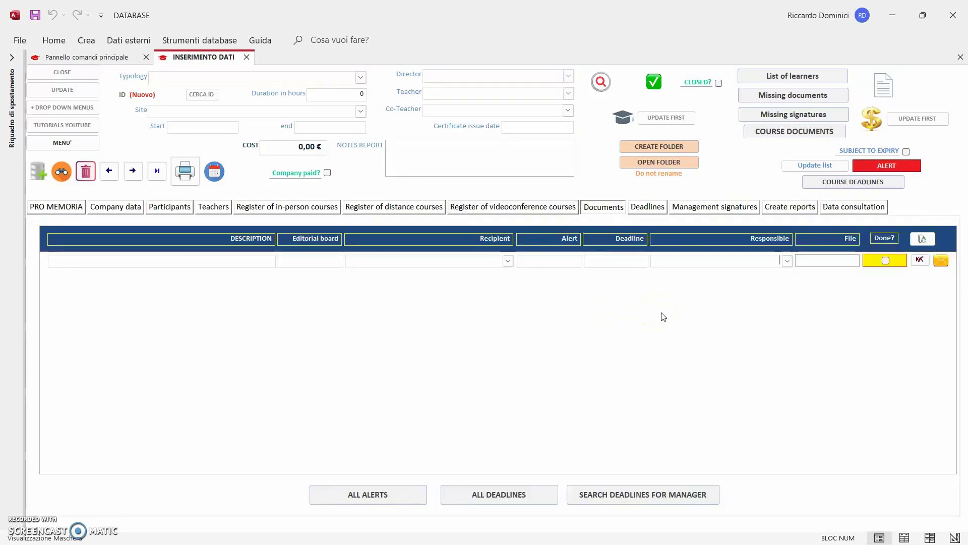
pyautogui.click(648, 207)
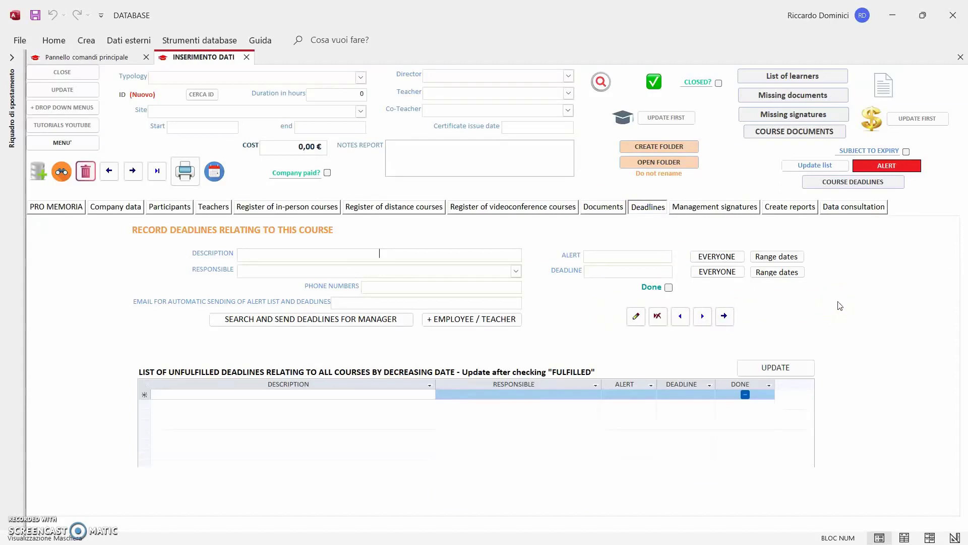
pyautogui.click(735, 207)
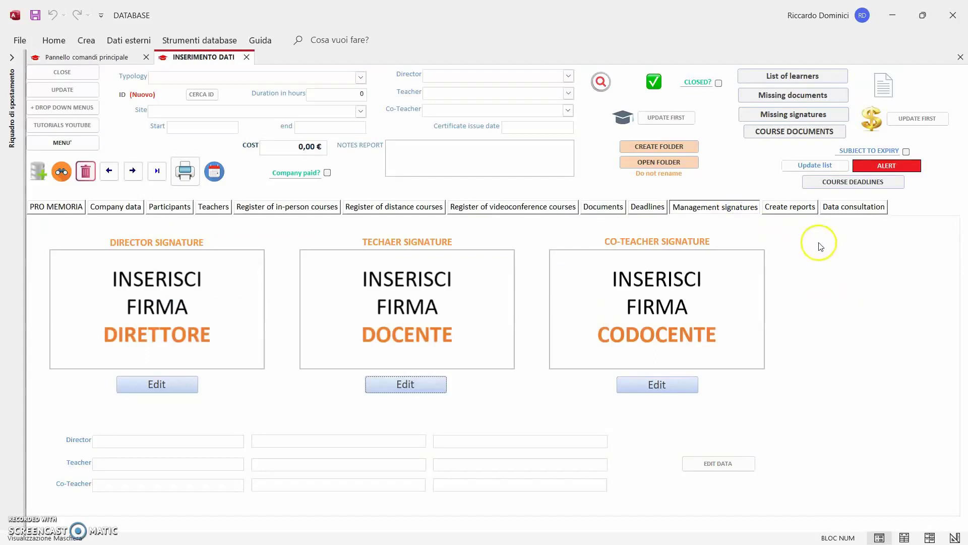
pyautogui.click(799, 212)
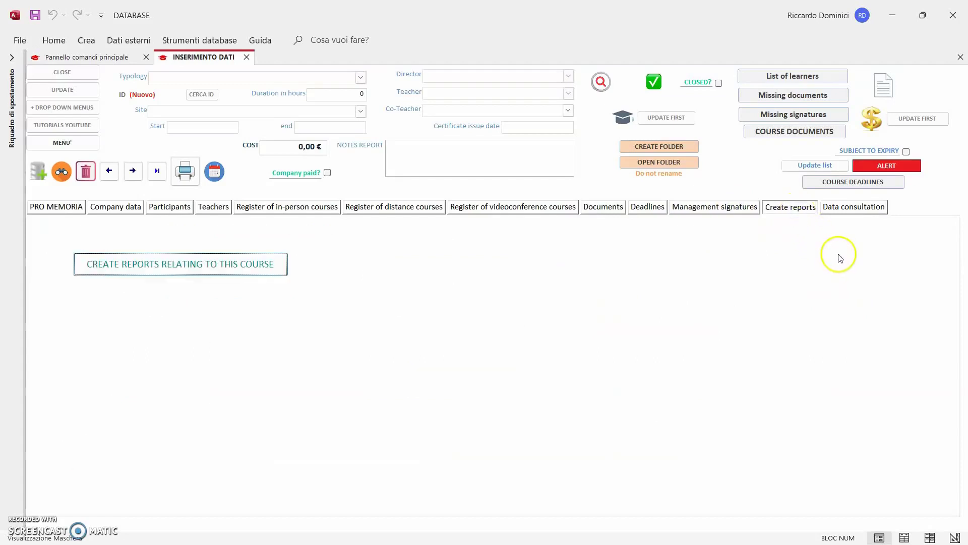
pyautogui.click(855, 209)
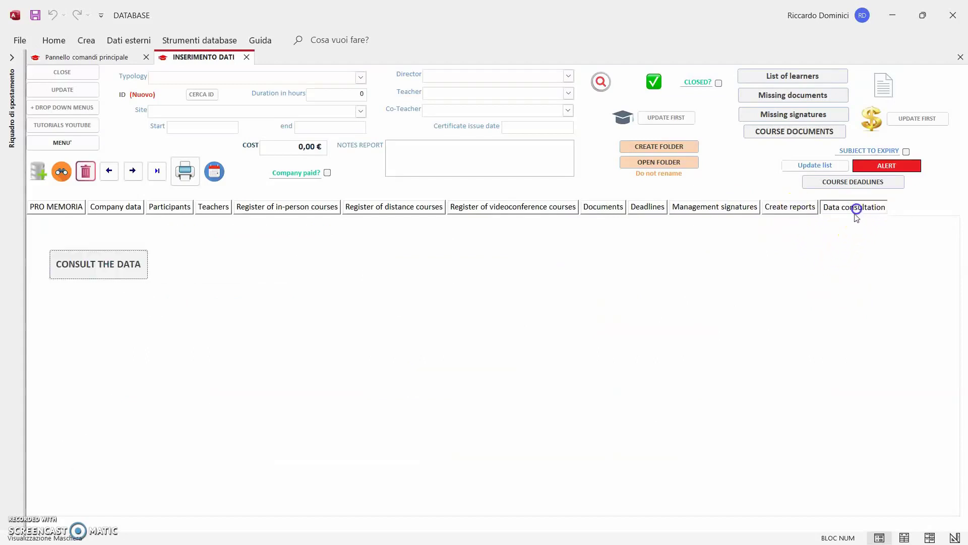
# Return to the Pro Memoria notes and view the options for searching courses by delivery method.
pyautogui.click(46, 209)
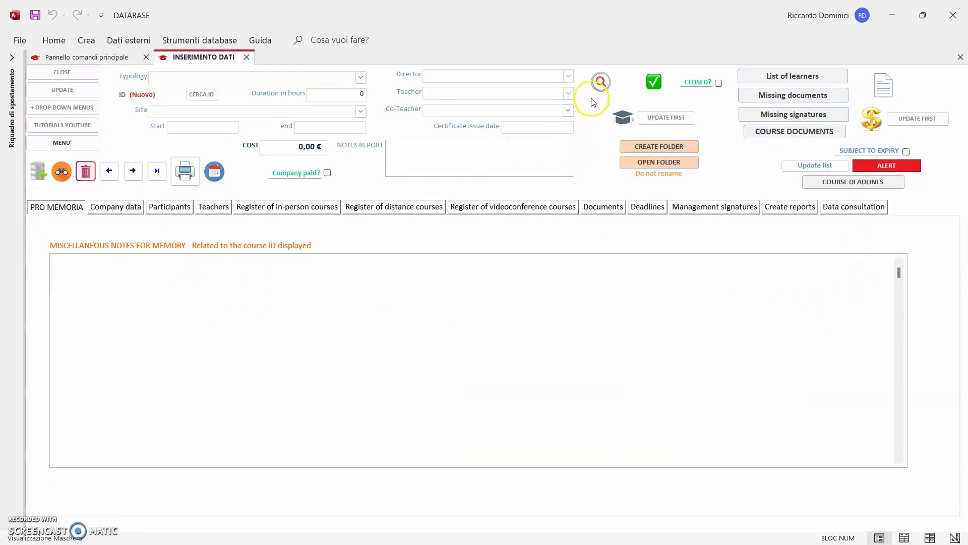
pyautogui.click(600, 84)
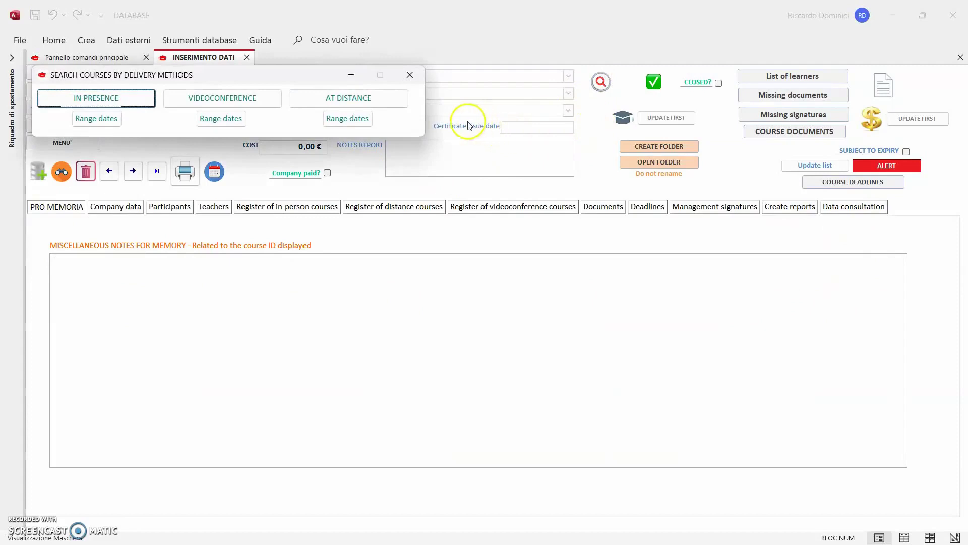
pyautogui.click(416, 79)
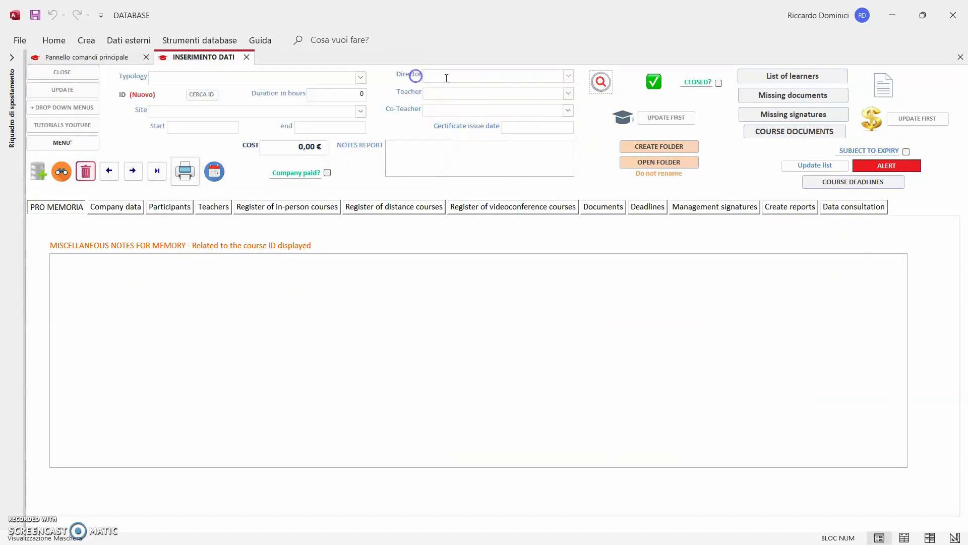
# Examine the list of all open courses and the options for the course delivery method.
pyautogui.click(657, 85)
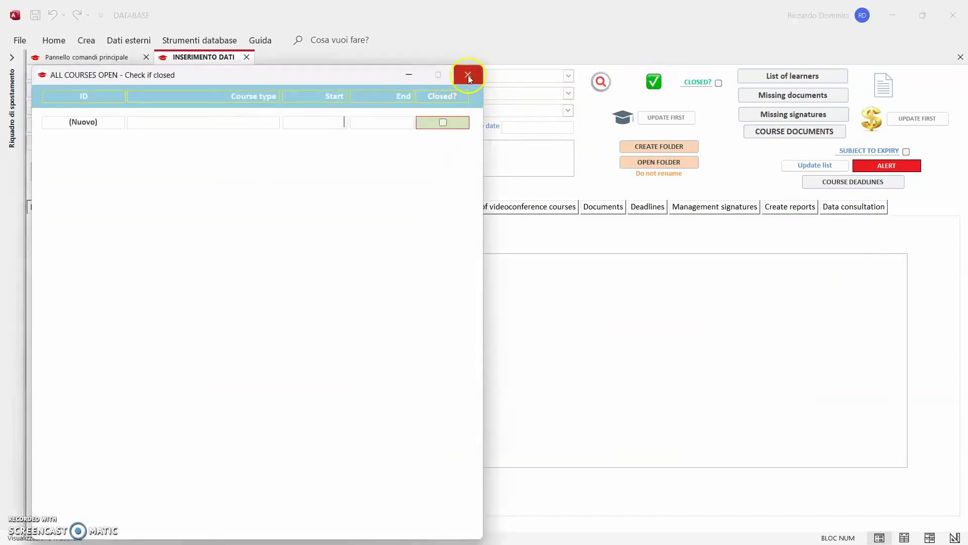
pyautogui.click(468, 75)
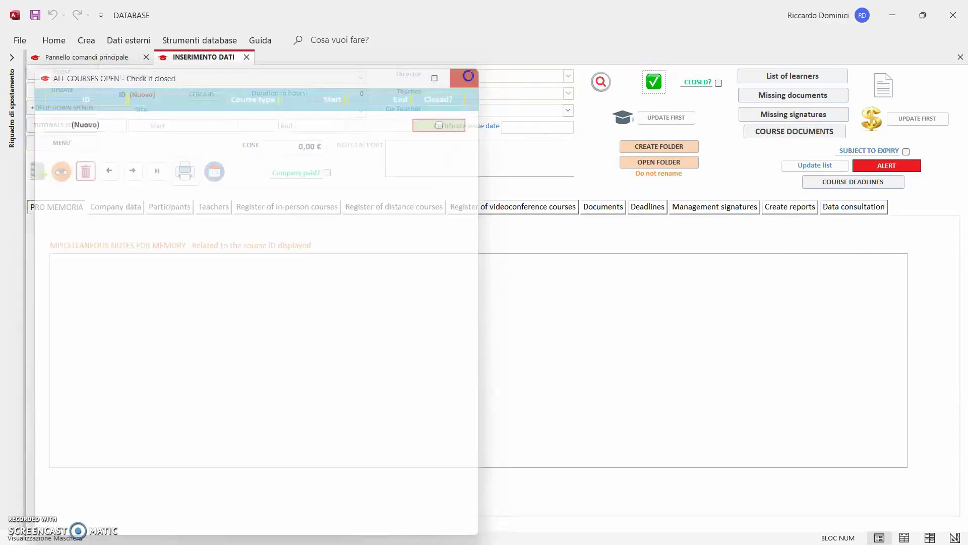
pyautogui.click(623, 117)
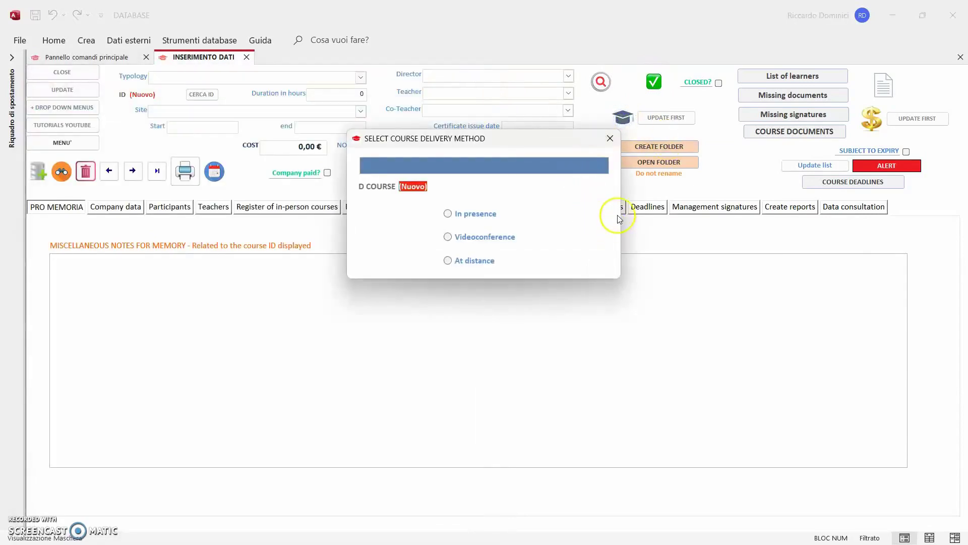
pyautogui.click(611, 140)
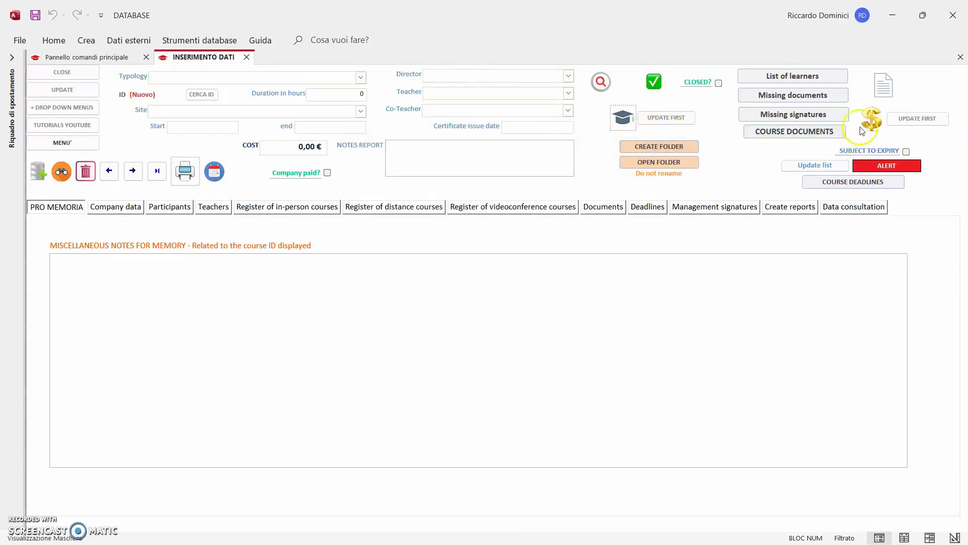
# Examine the course amount and payment method form, and view the list of YouTube tutorials.
pyautogui.click(871, 119)
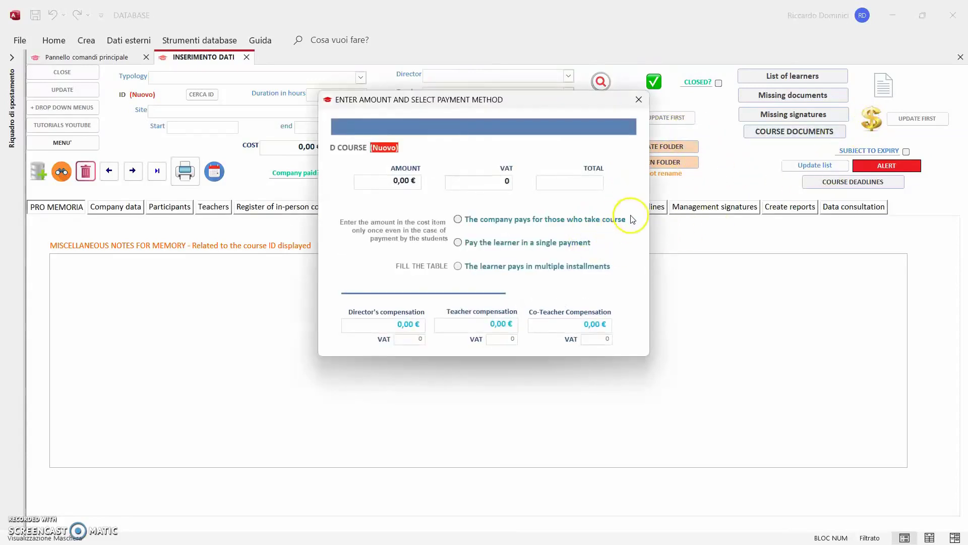
pyautogui.click(639, 100)
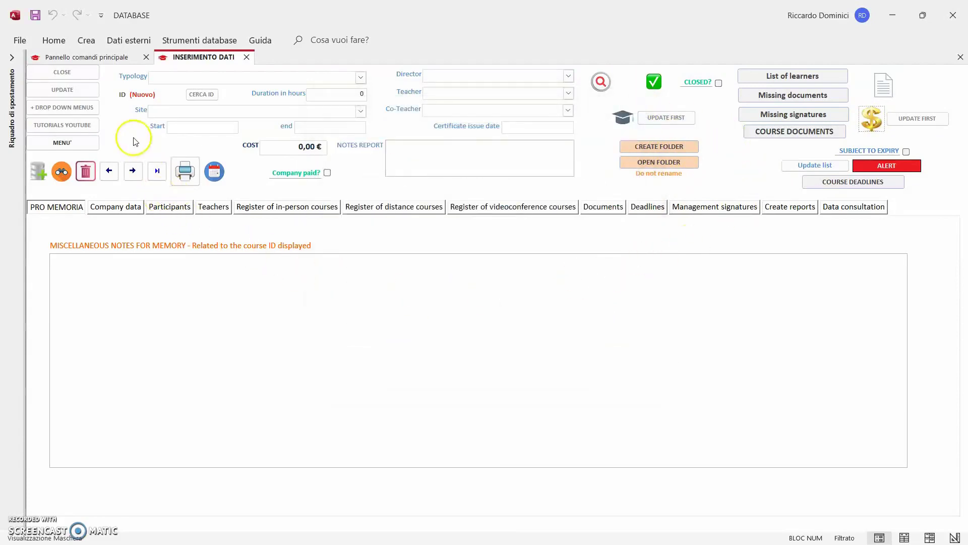
pyautogui.click(89, 125)
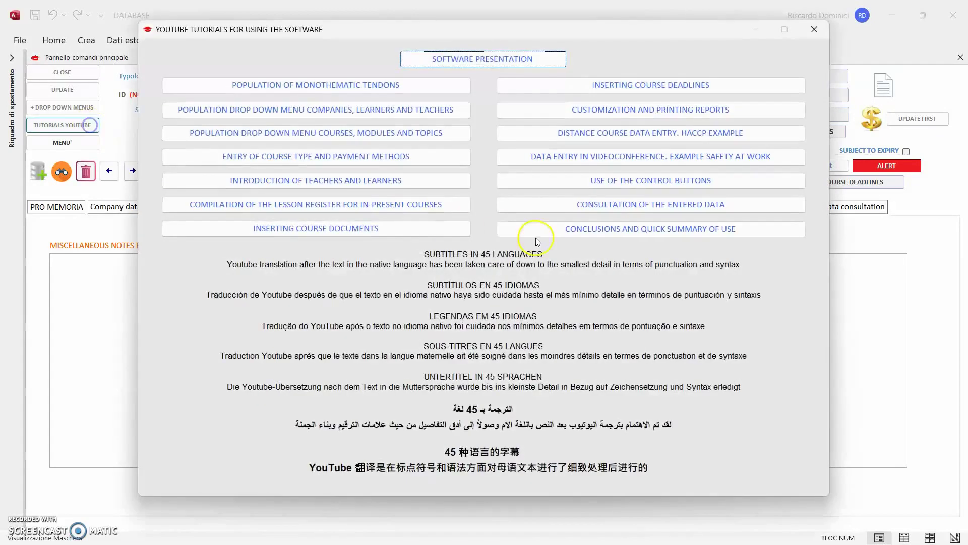
pyautogui.click(814, 29)
# Examine the drop-down list entry forms for training agencies, topics and HACCP activities.
pyautogui.click(75, 107)
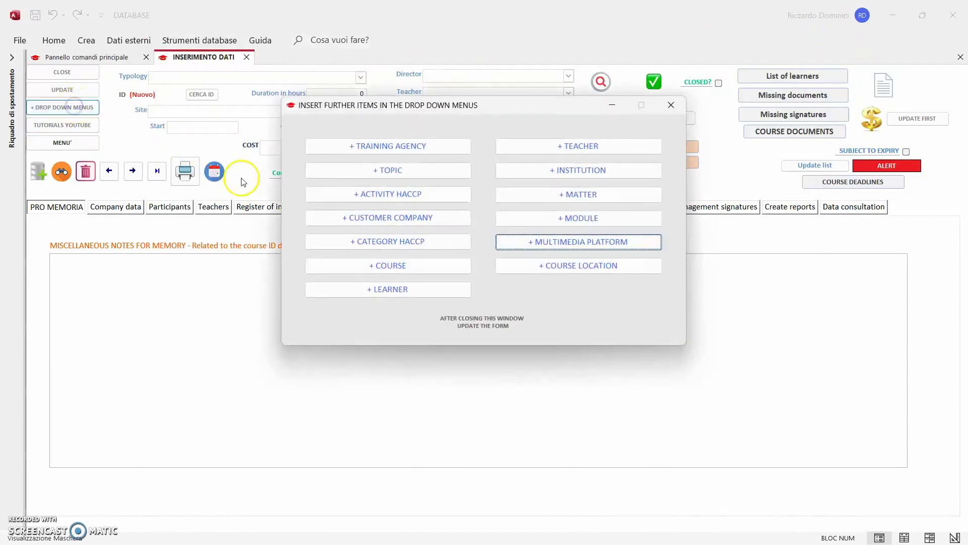
pyautogui.click(446, 148)
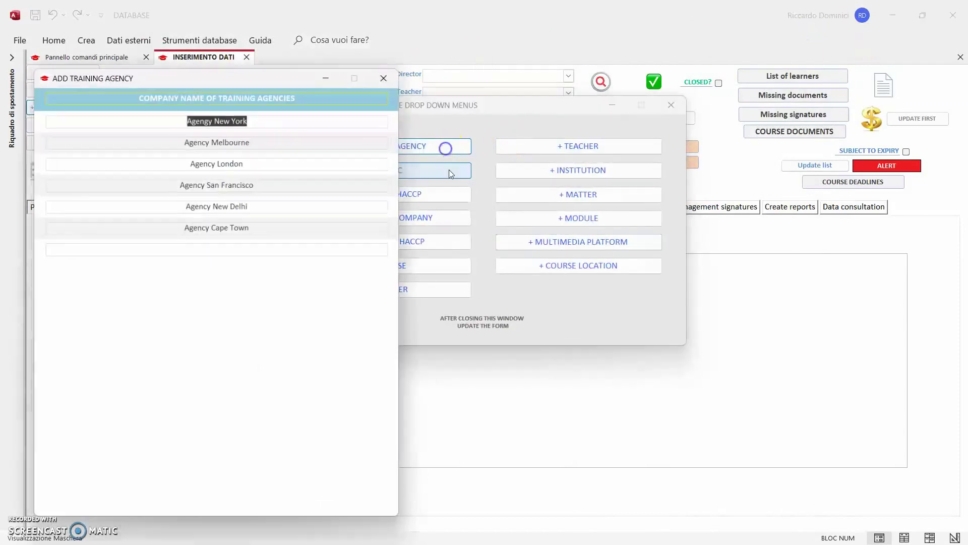
pyautogui.click(387, 75)
pyautogui.click(401, 170)
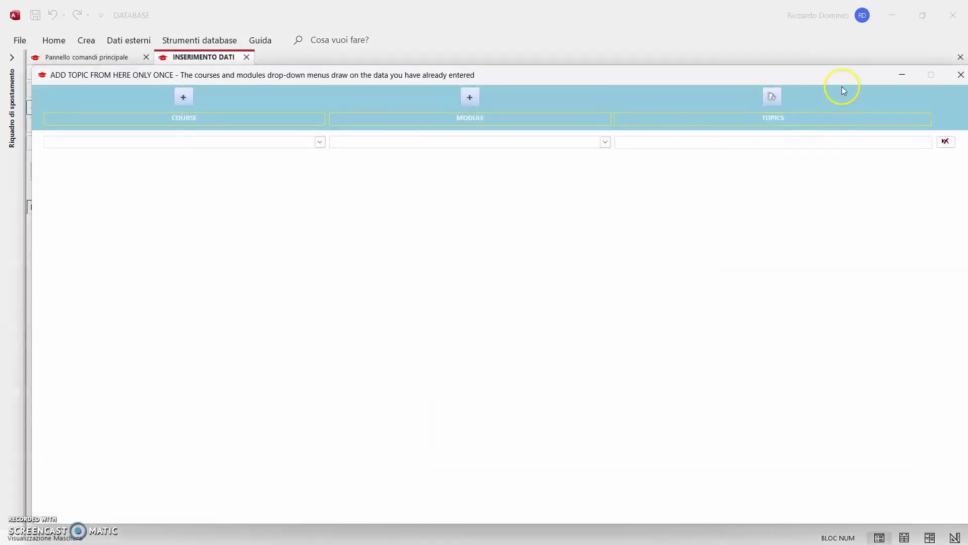
pyautogui.click(950, 56)
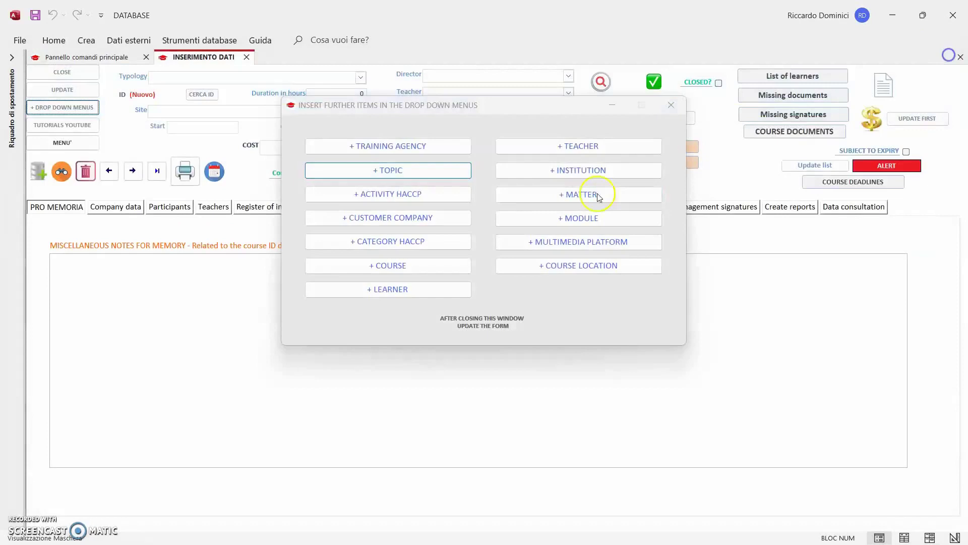
pyautogui.click(444, 198)
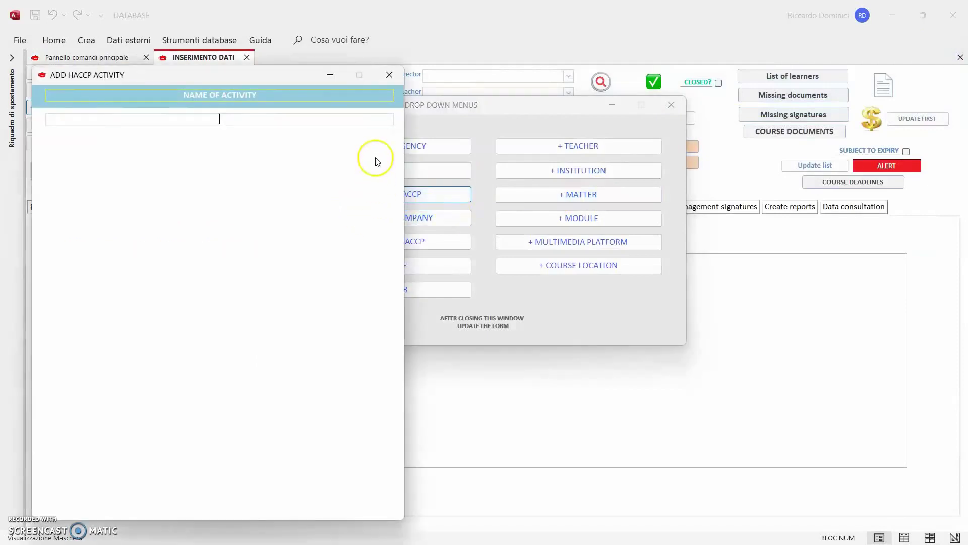
pyautogui.click(391, 76)
# Examine the entry forms for customer companies, HACCP categories and course types.
pyautogui.click(449, 218)
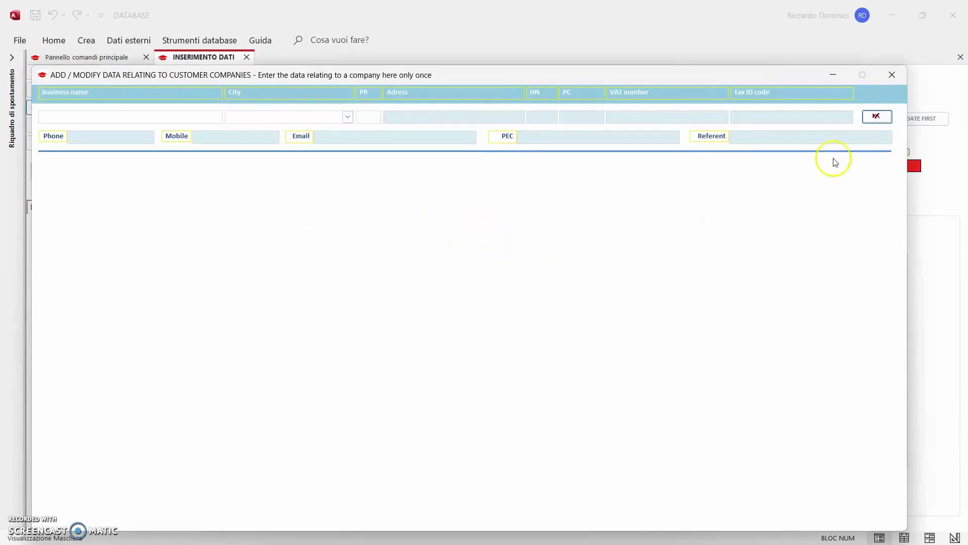
pyautogui.click(892, 75)
pyautogui.click(442, 242)
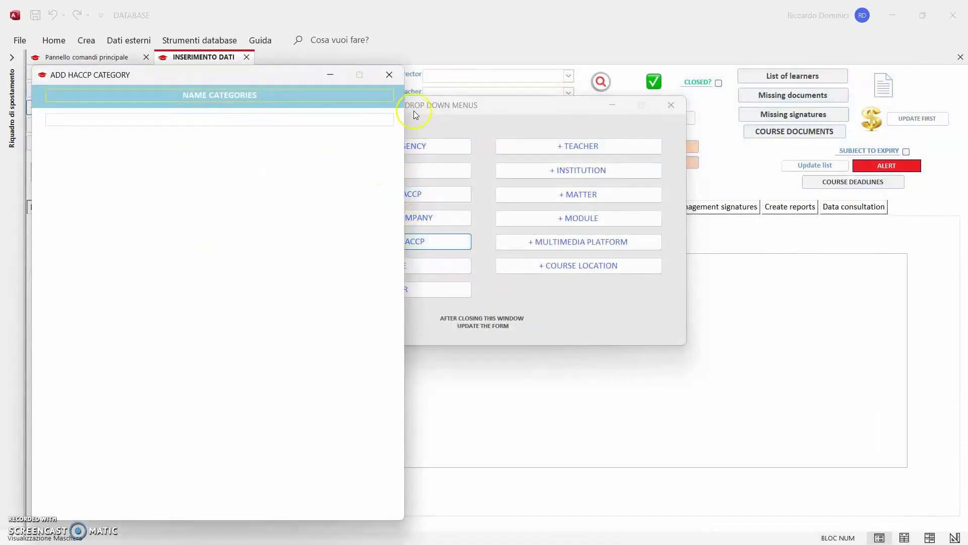
pyautogui.click(389, 75)
pyautogui.click(442, 265)
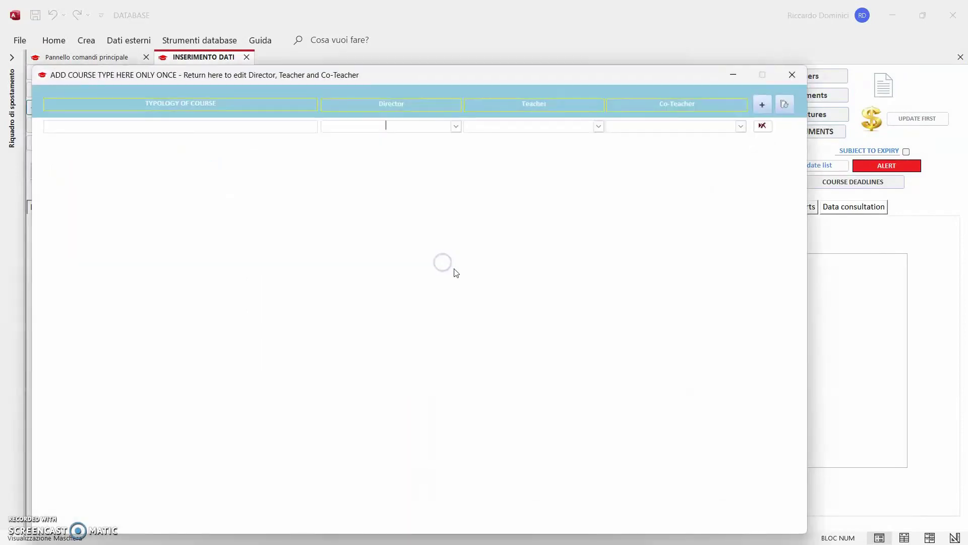
pyautogui.click(791, 77)
# Examine the entry forms for learner names and for teachers and other company operators.
pyautogui.click(428, 291)
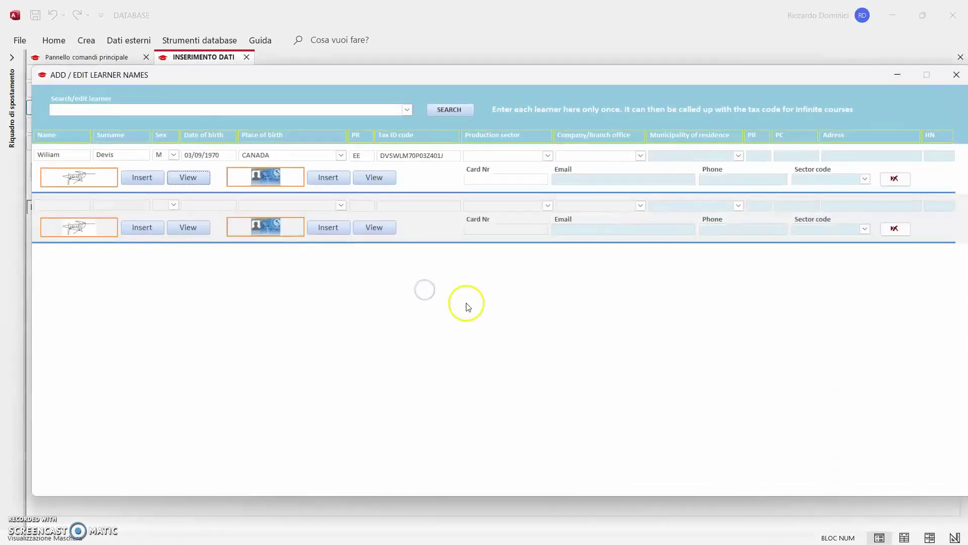
pyautogui.moveTo(785, 82); pyautogui.dragTo(766, 64)
pyautogui.click(937, 59)
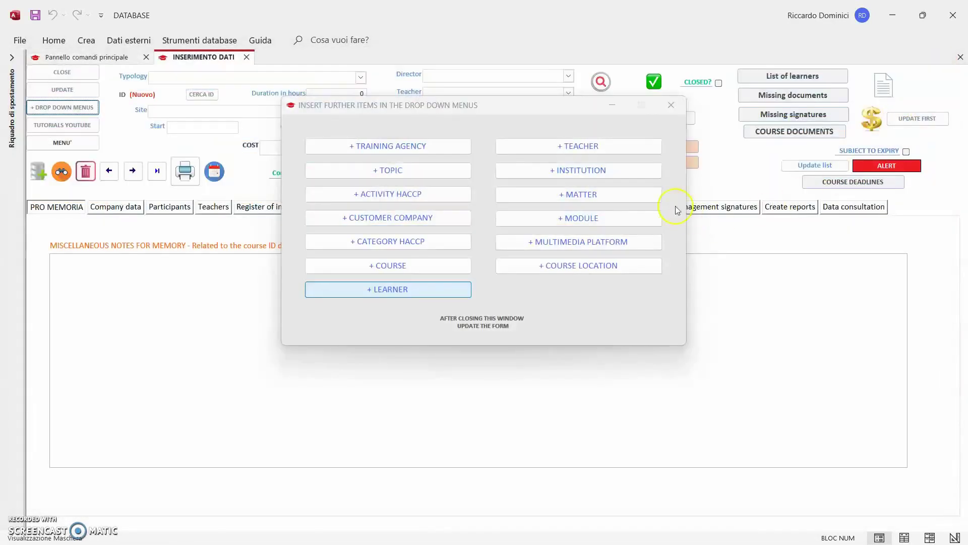
pyautogui.click(630, 151)
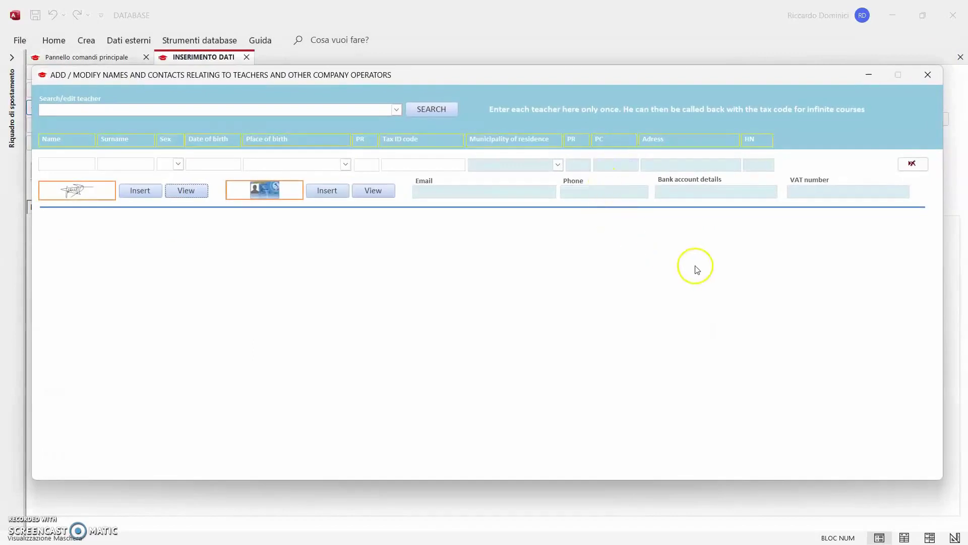
pyautogui.click(931, 81)
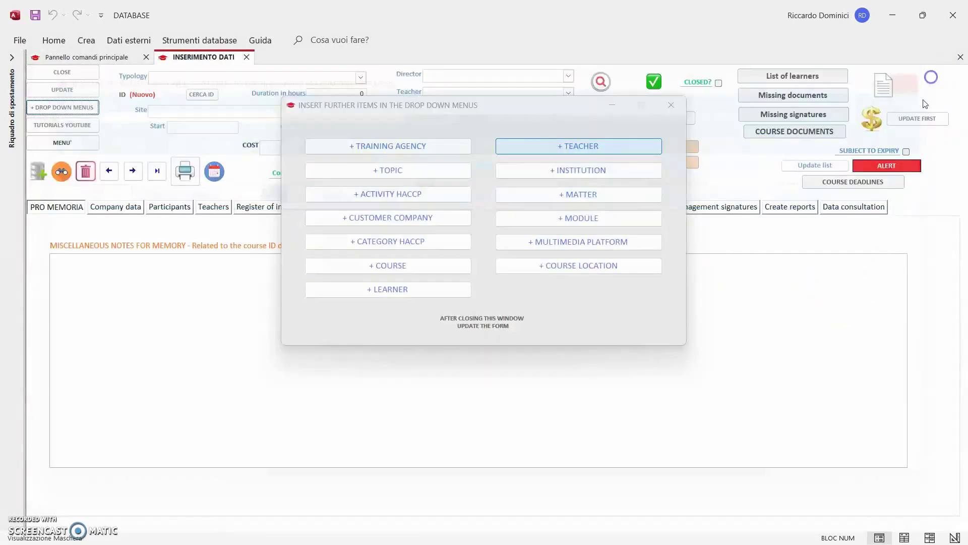
# Examine the entry forms for public institutions, matters and modules.
pyautogui.click(621, 173)
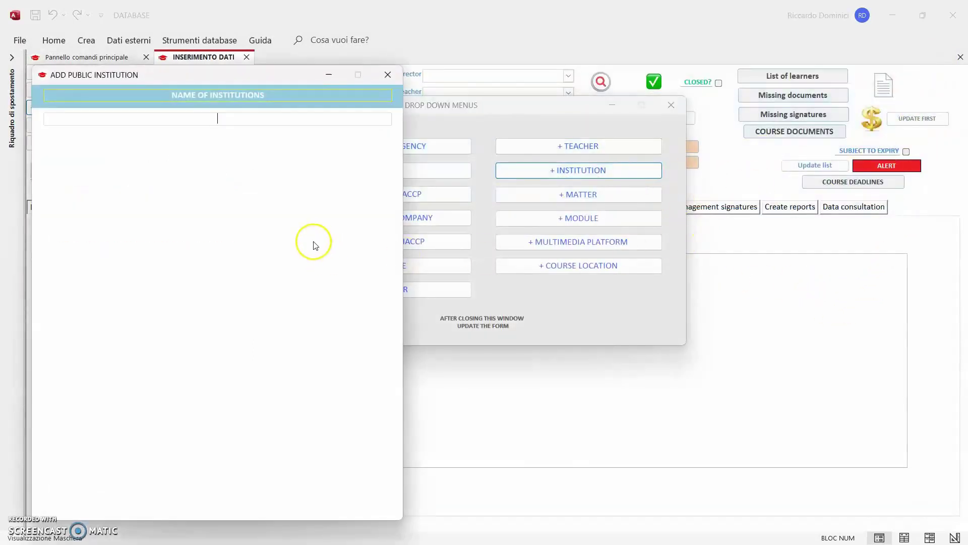
pyautogui.click(388, 74)
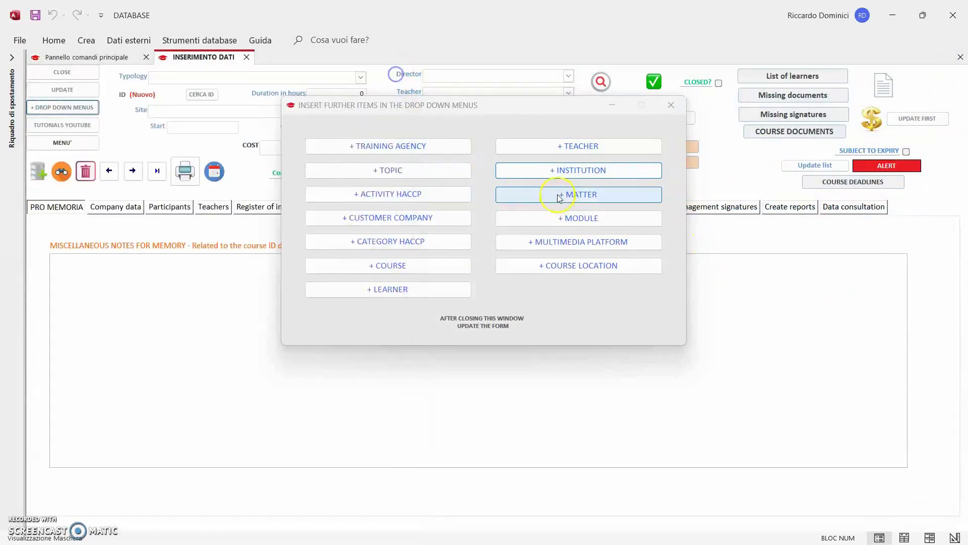
pyautogui.click(558, 195)
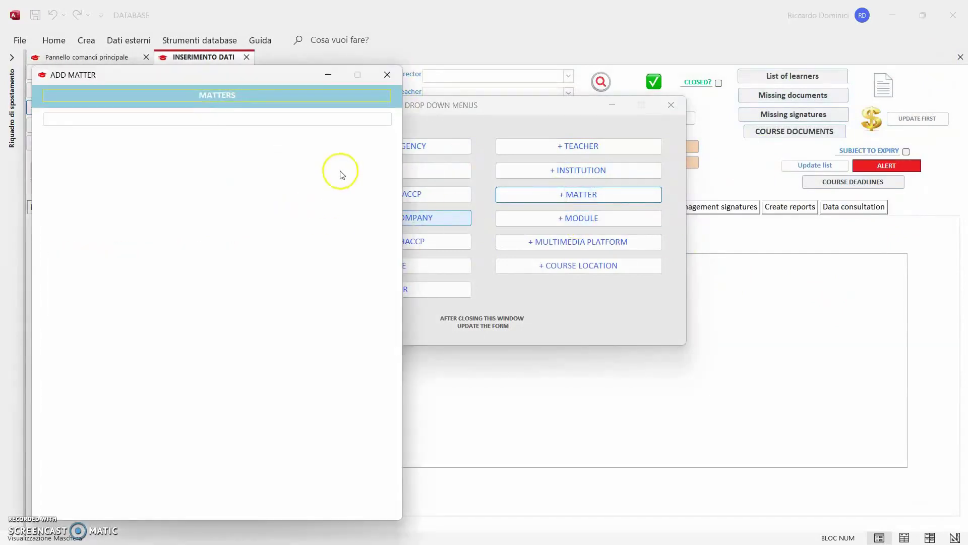
pyautogui.click(388, 75)
pyautogui.click(549, 217)
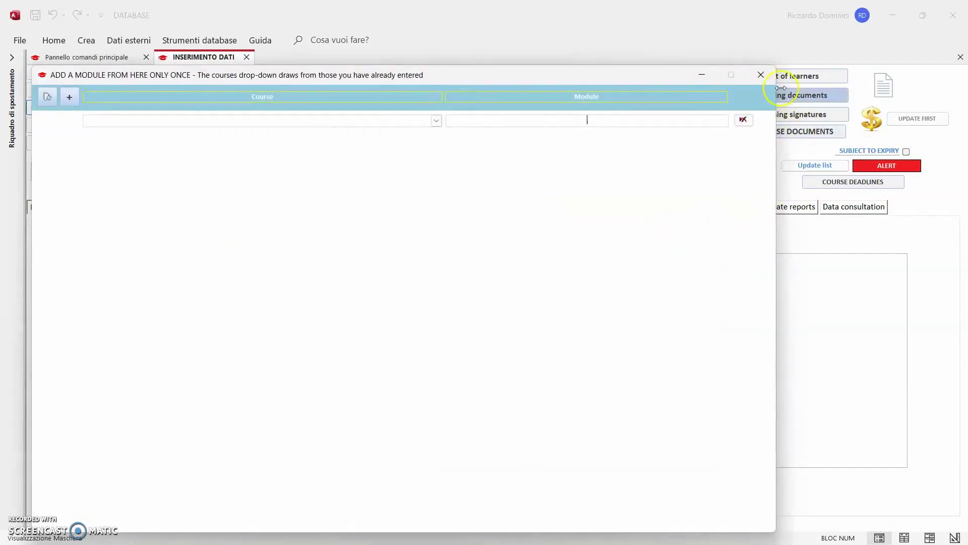
pyautogui.click(761, 74)
# Examine the entry forms for multimedia platforms and course locations, and return to the data entry form.
pyautogui.click(595, 244)
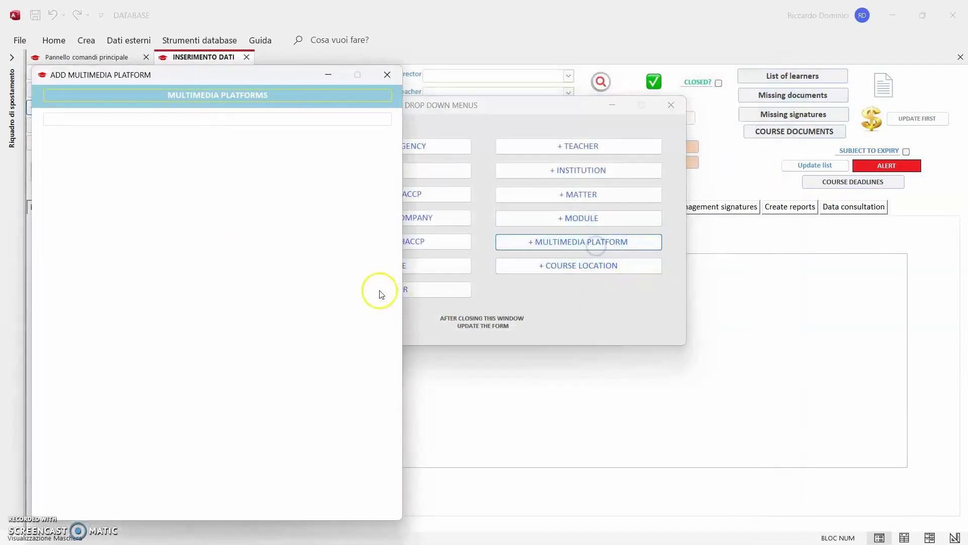
pyautogui.click(388, 79)
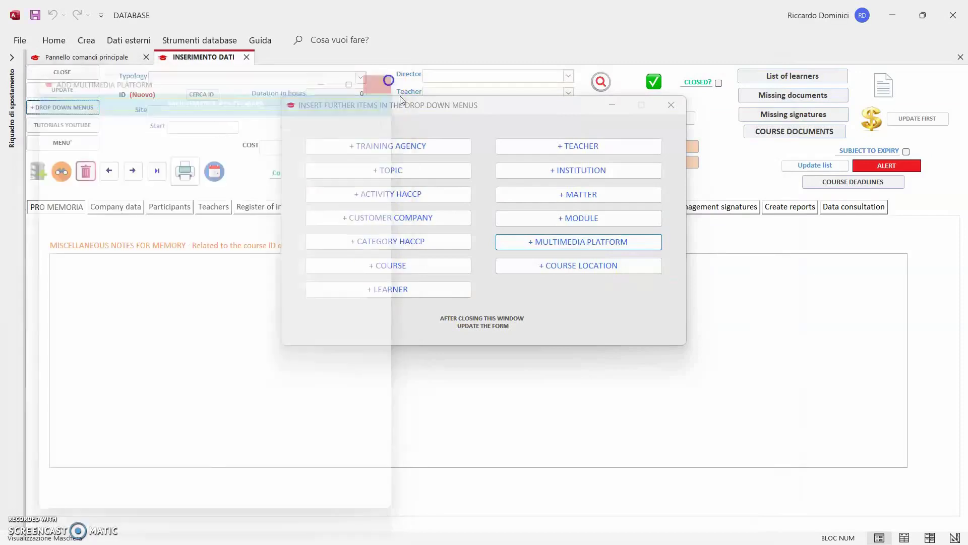
pyautogui.click(584, 267)
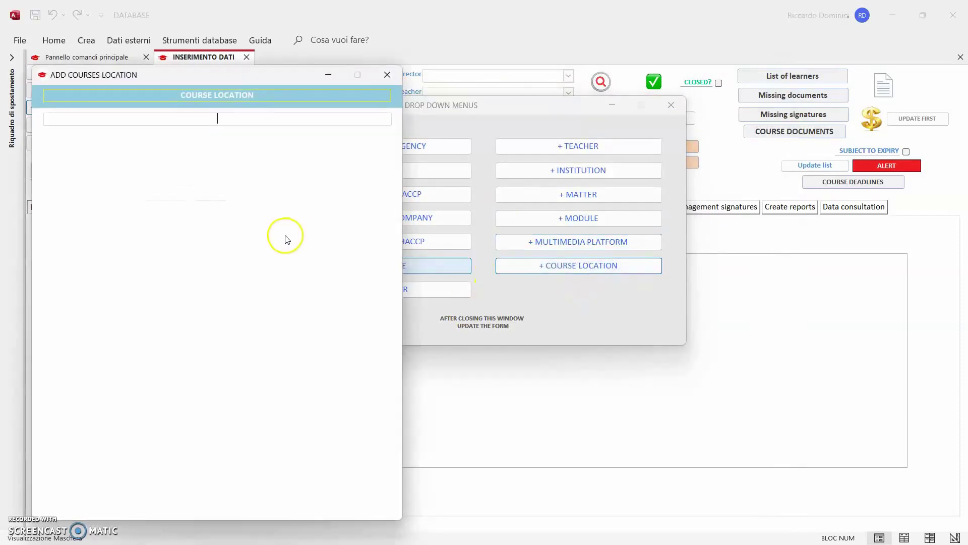
pyautogui.click(388, 77)
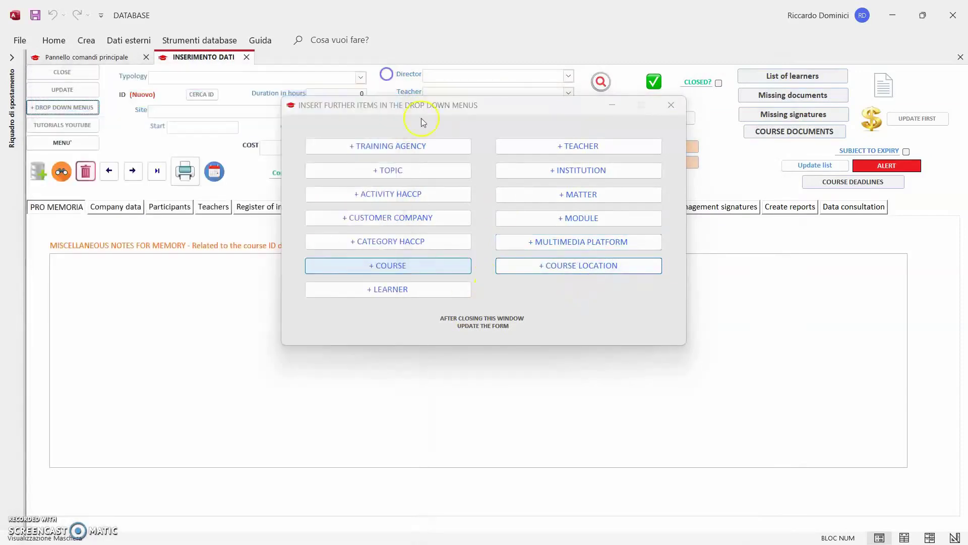
pyautogui.click(671, 104)
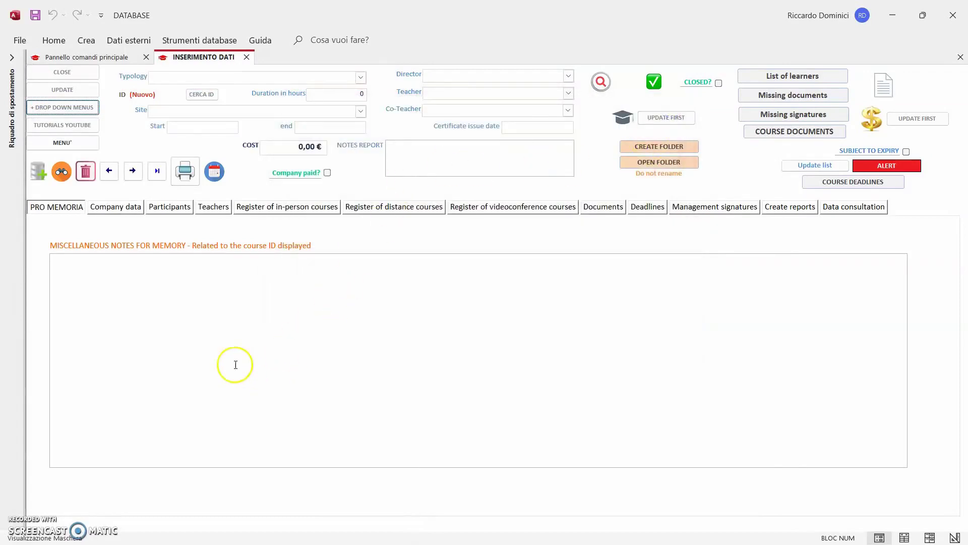
# Leave data entry and examine the report print customization, viewing the city and date heading and the page footer.
pyautogui.click(83, 73)
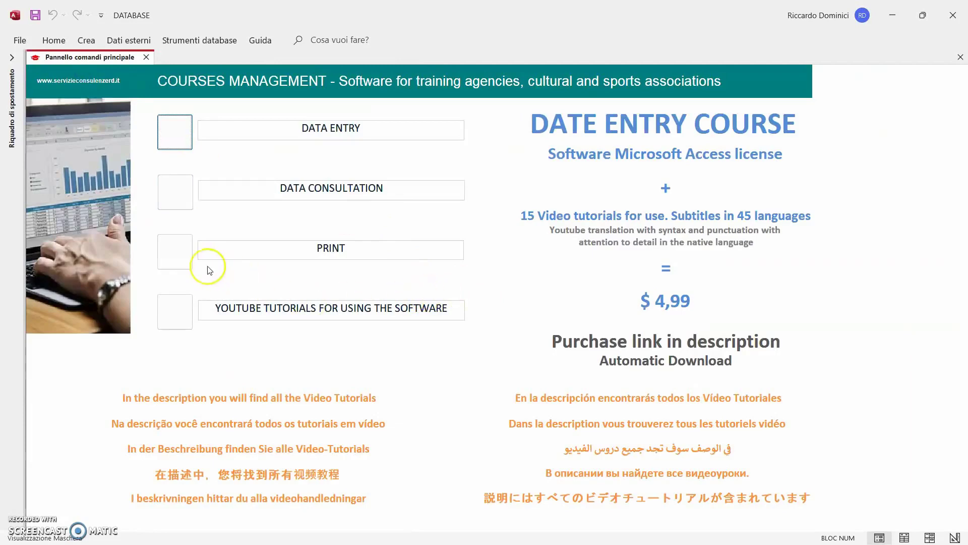
pyautogui.click(174, 256)
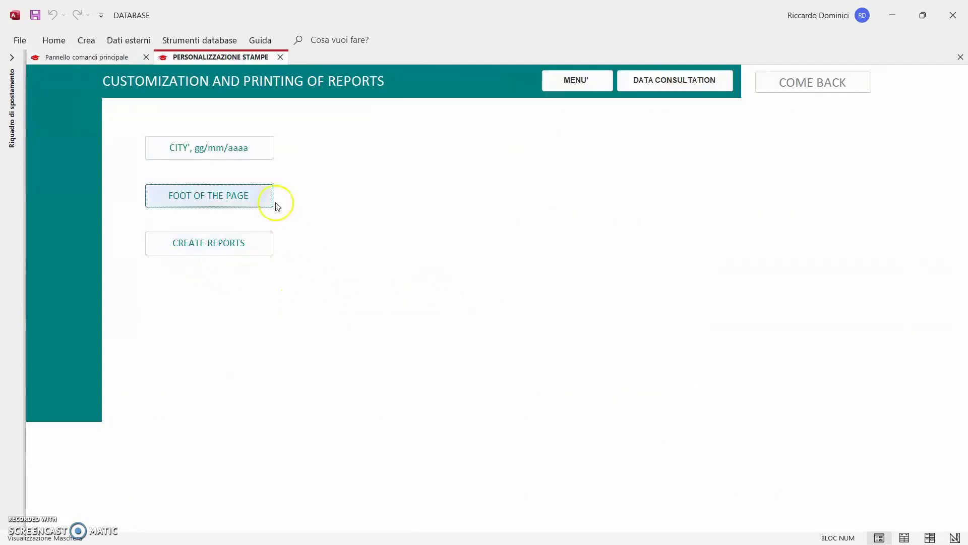
pyautogui.click(235, 147)
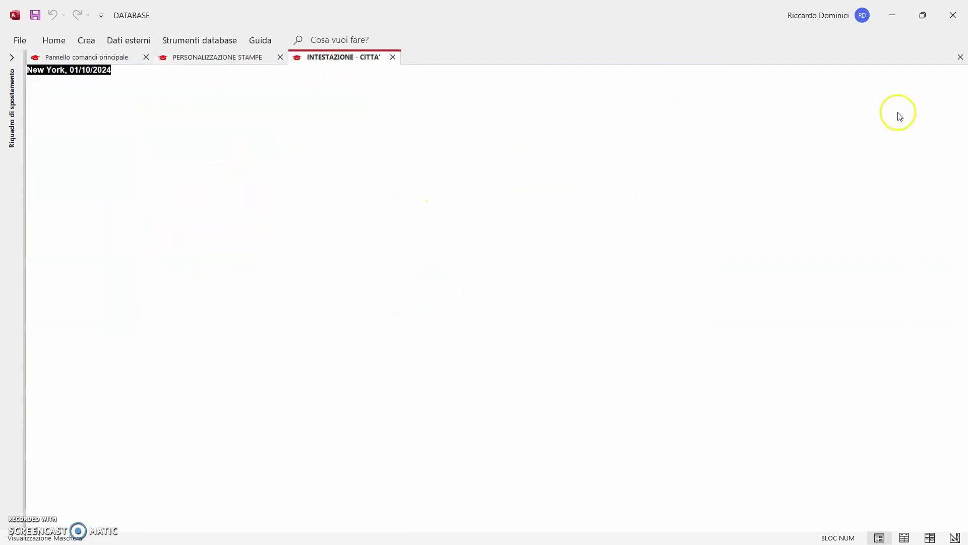
pyautogui.click(393, 57)
pyautogui.click(237, 195)
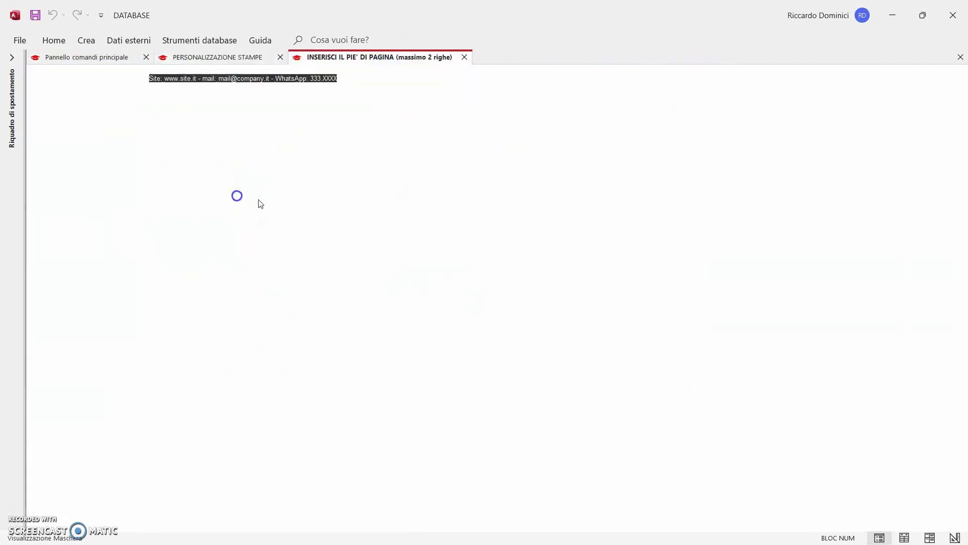
pyautogui.click(465, 57)
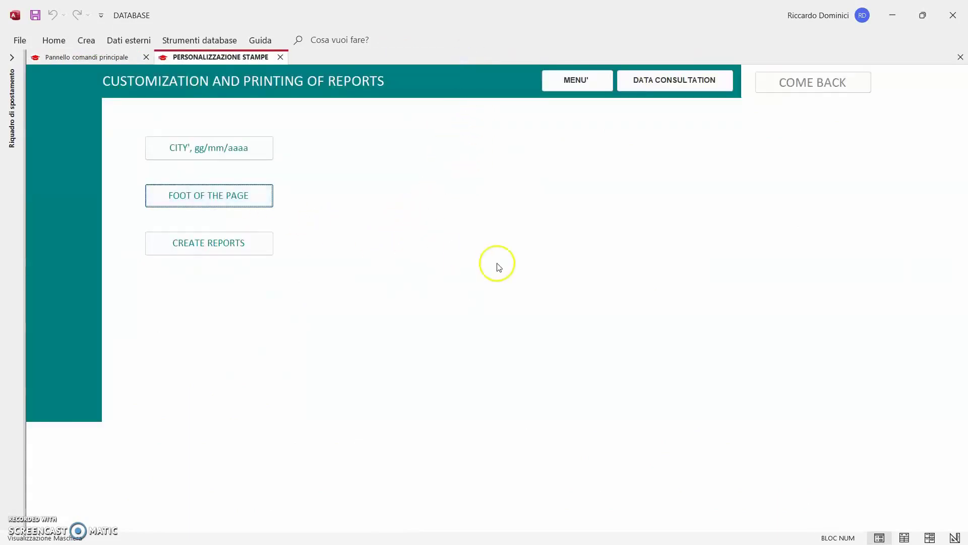
# Return to the main panel and open the database query options for data consultation.
pyautogui.click(806, 83)
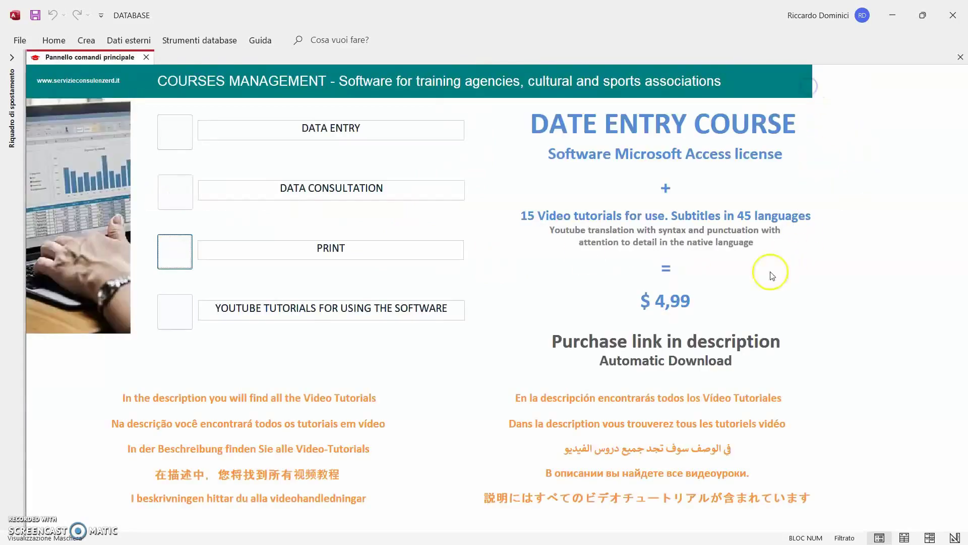
pyautogui.click(173, 190)
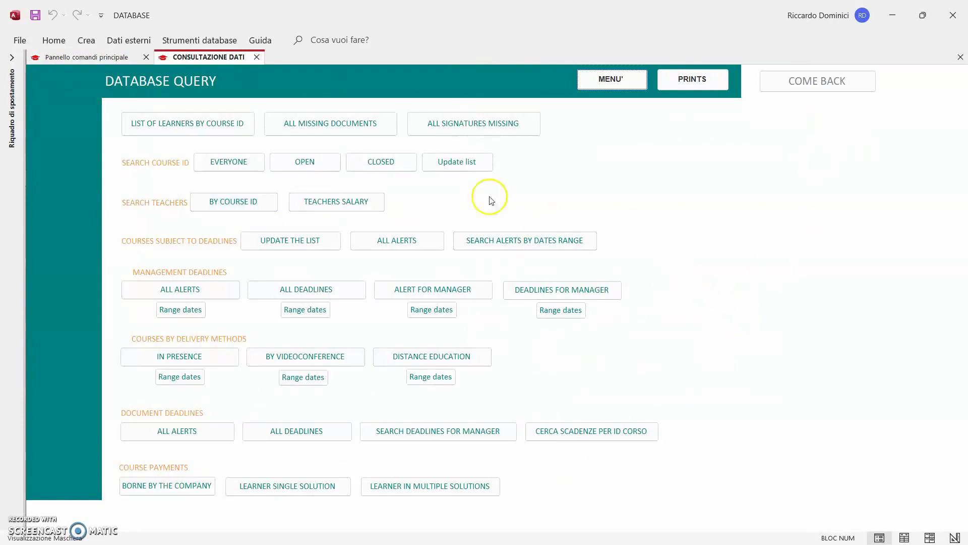
# Examine the list of learners by course ID, moving its window fully into view, and close it.
pyautogui.click(228, 125)
pyautogui.click(505, 216)
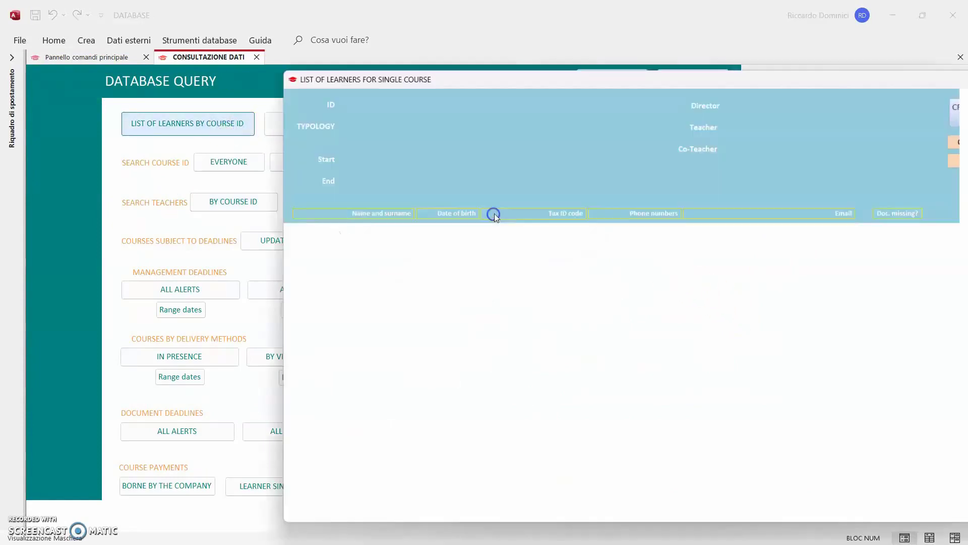
pyautogui.moveTo(735, 80); pyautogui.dragTo(563, 44)
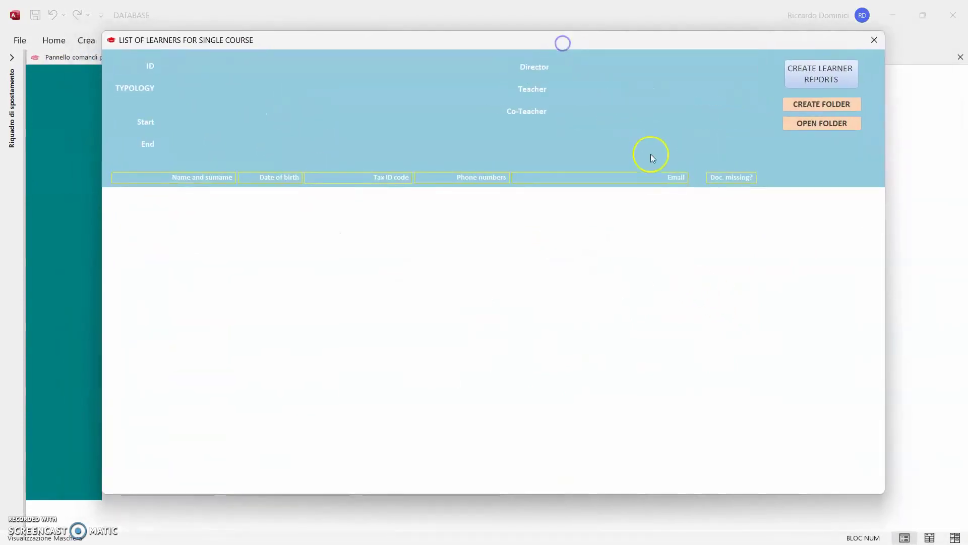
pyautogui.click(873, 44)
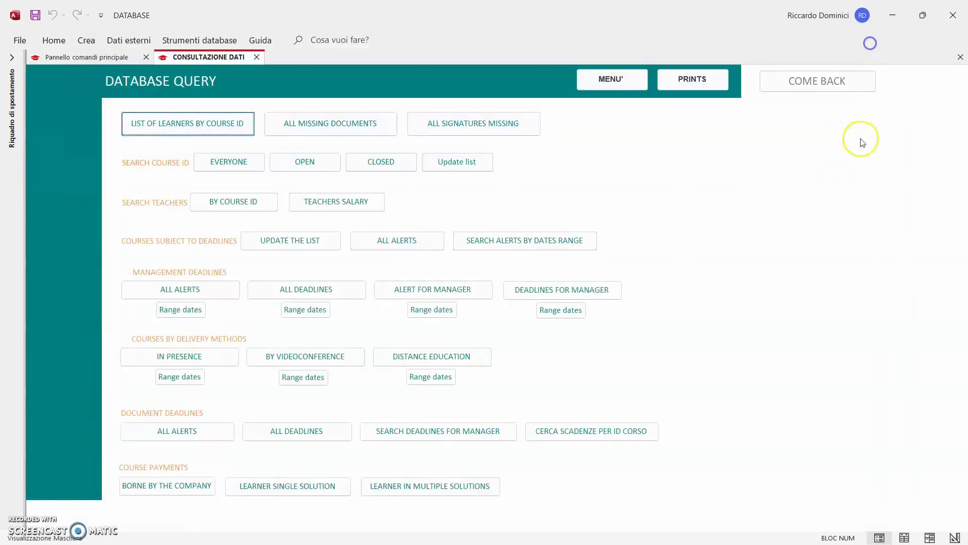
# Examine the closed course ID search and the teachers' salary query, closing each one.
pyautogui.click(388, 169)
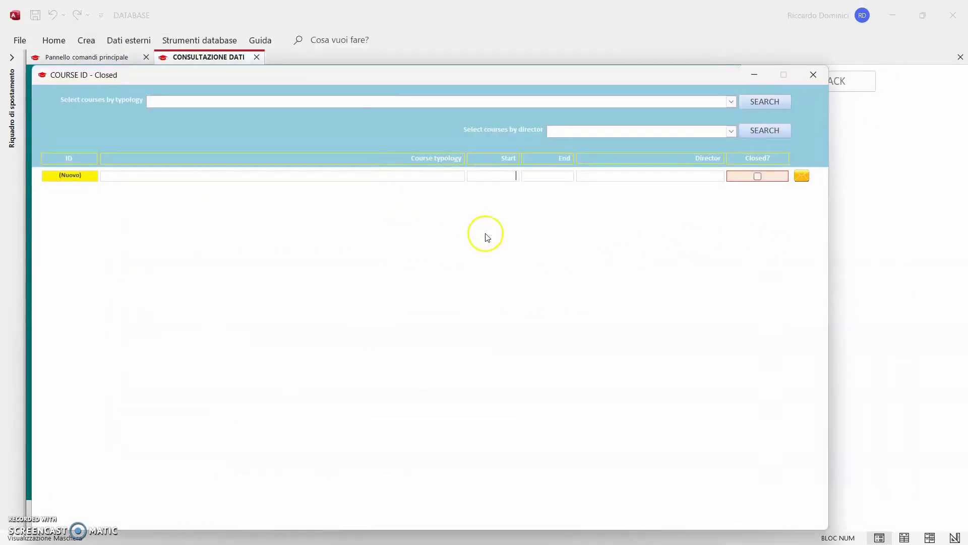
pyautogui.click(813, 74)
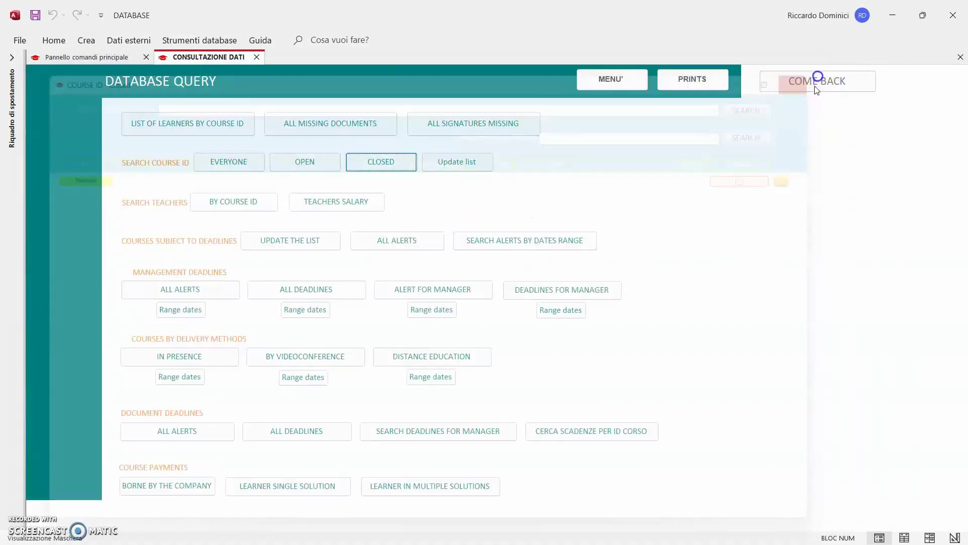
pyautogui.click(329, 206)
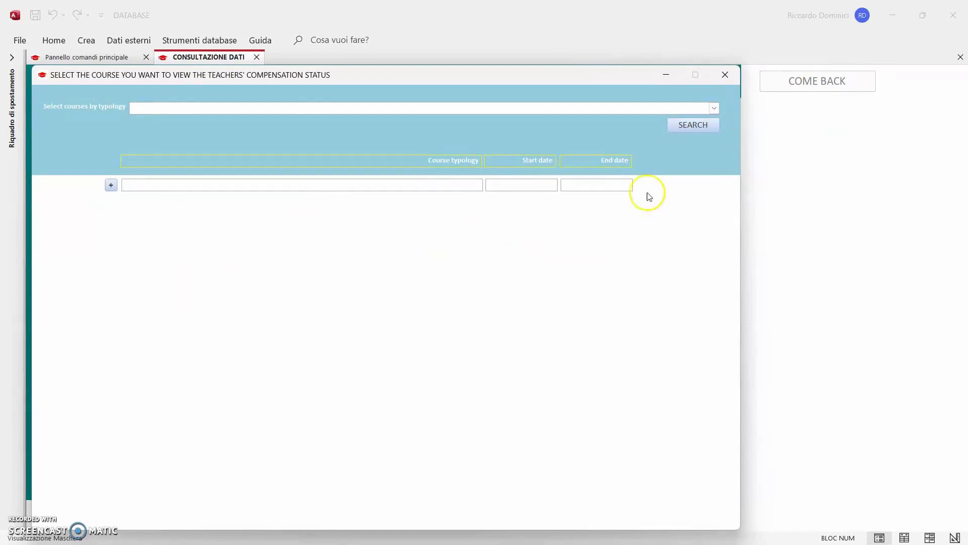
pyautogui.click(725, 76)
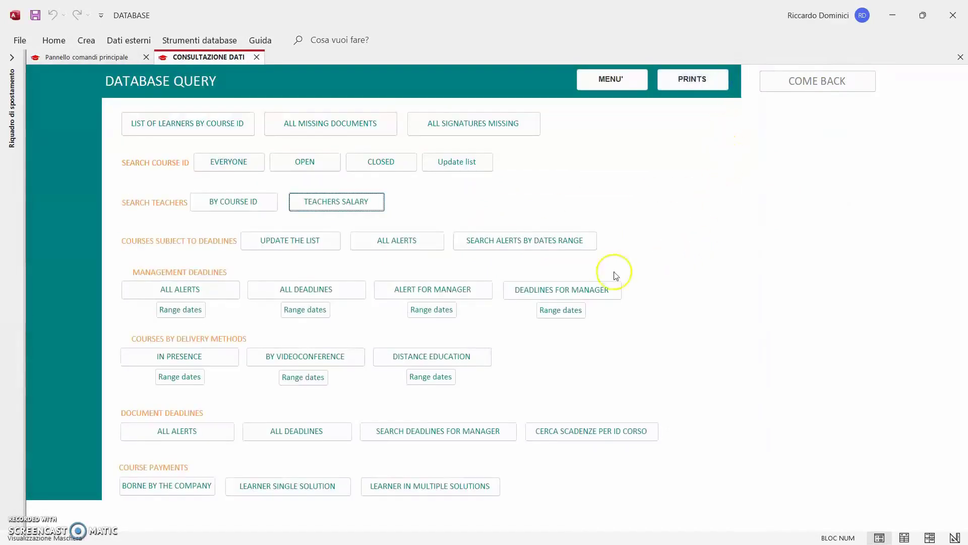
# Examine the list of all management deadlines, close it, and return to the main panel.
pyautogui.click(336, 288)
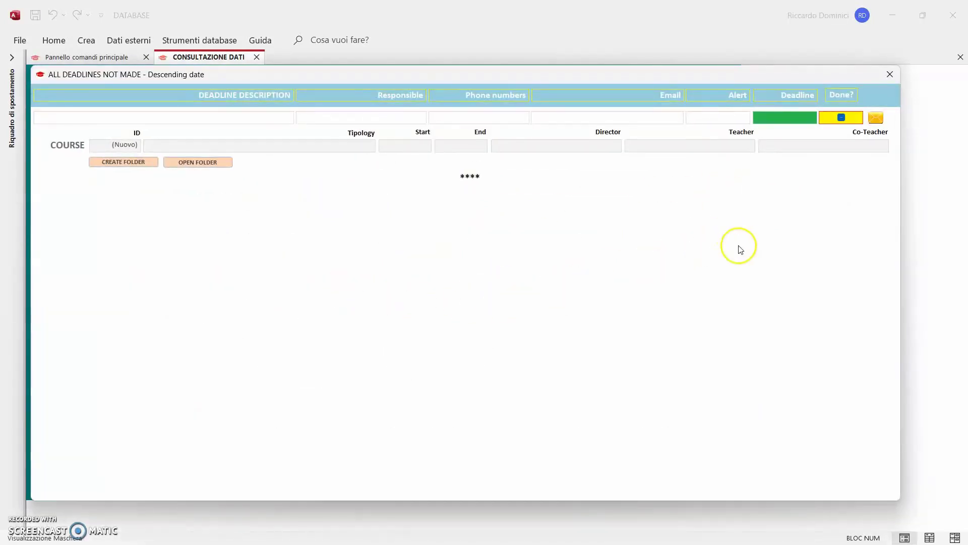
pyautogui.click(882, 162)
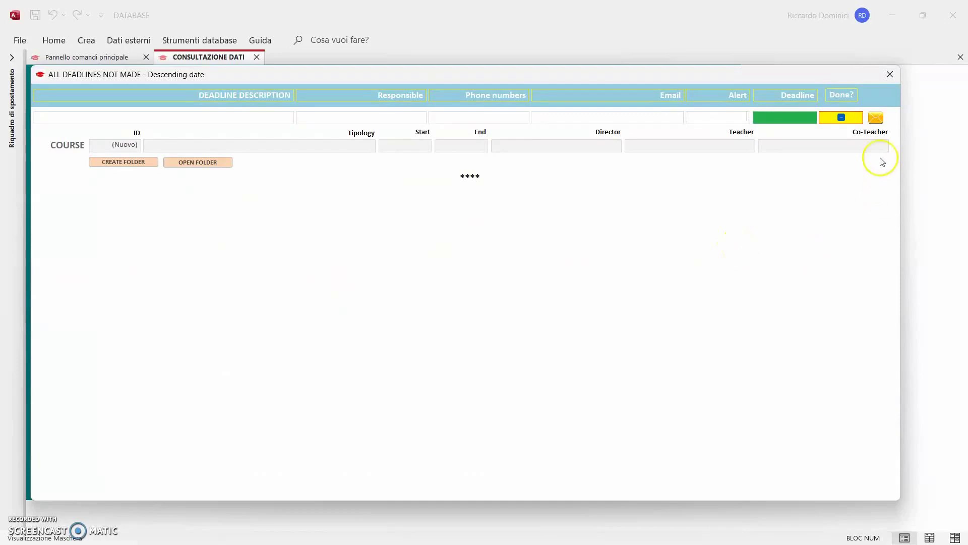
pyautogui.click(893, 79)
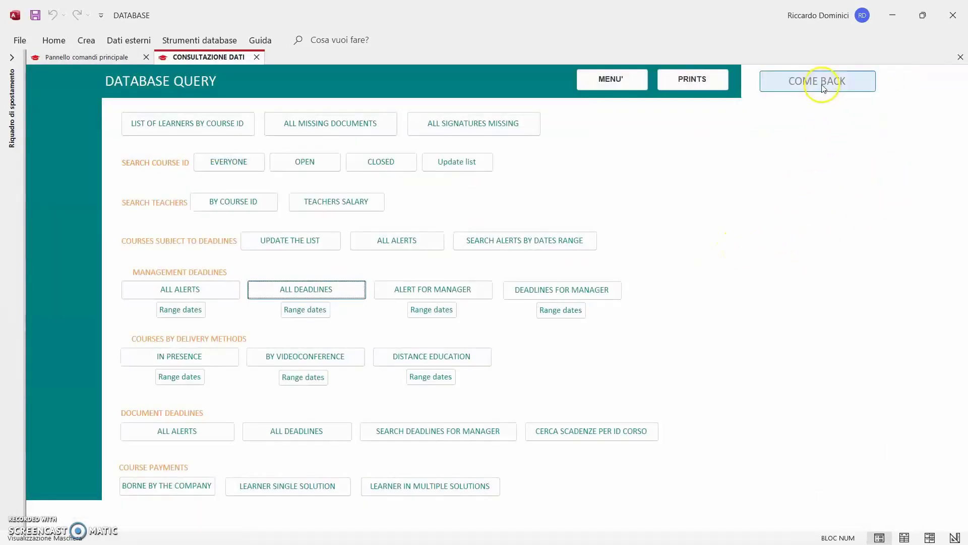
pyautogui.click(822, 87)
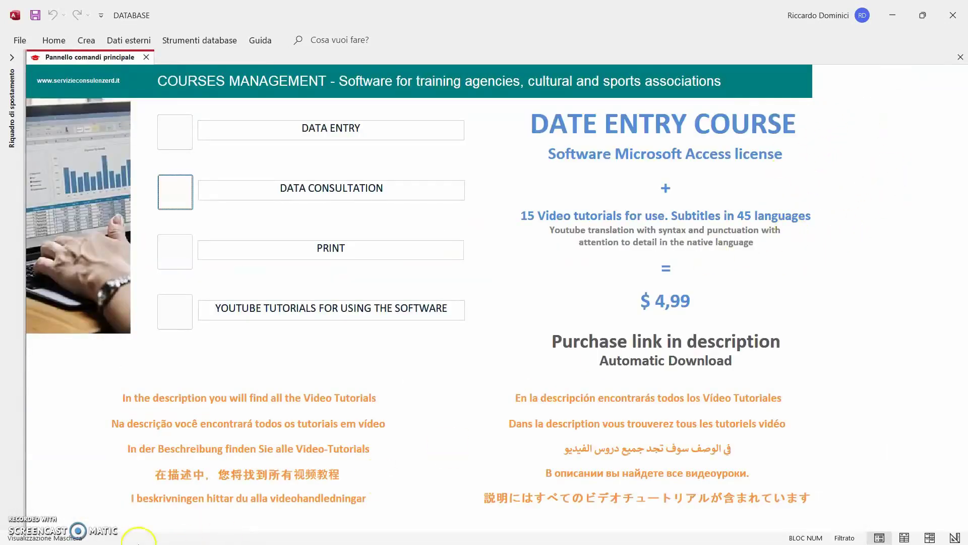